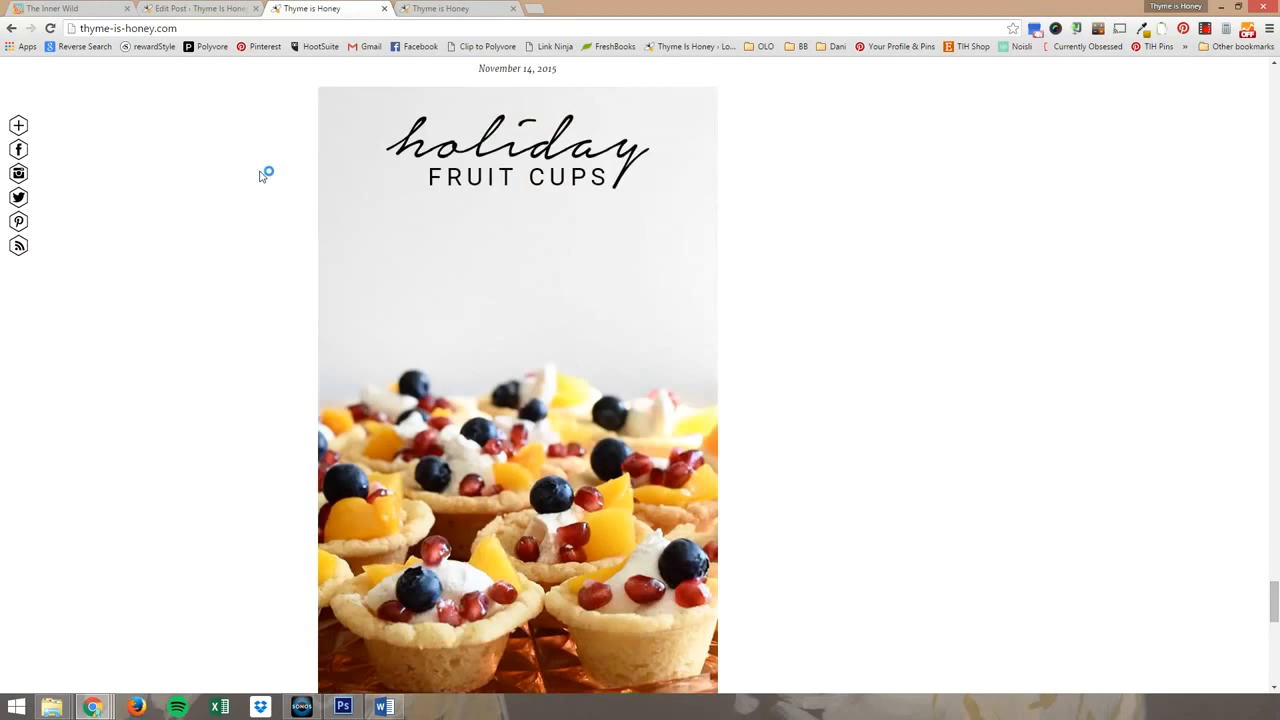
Examine the Holiday Fruit Cups post on the live blog and compare it with the tall recipe image open in Photoshop.
{"action": "scroll", "coordinate": [260, 176], "scroll_direction": "down", "scroll_amount": 5}
{"action": "scroll", "coordinate": [260, 176], "scroll_direction": "up", "scroll_amount": 6}
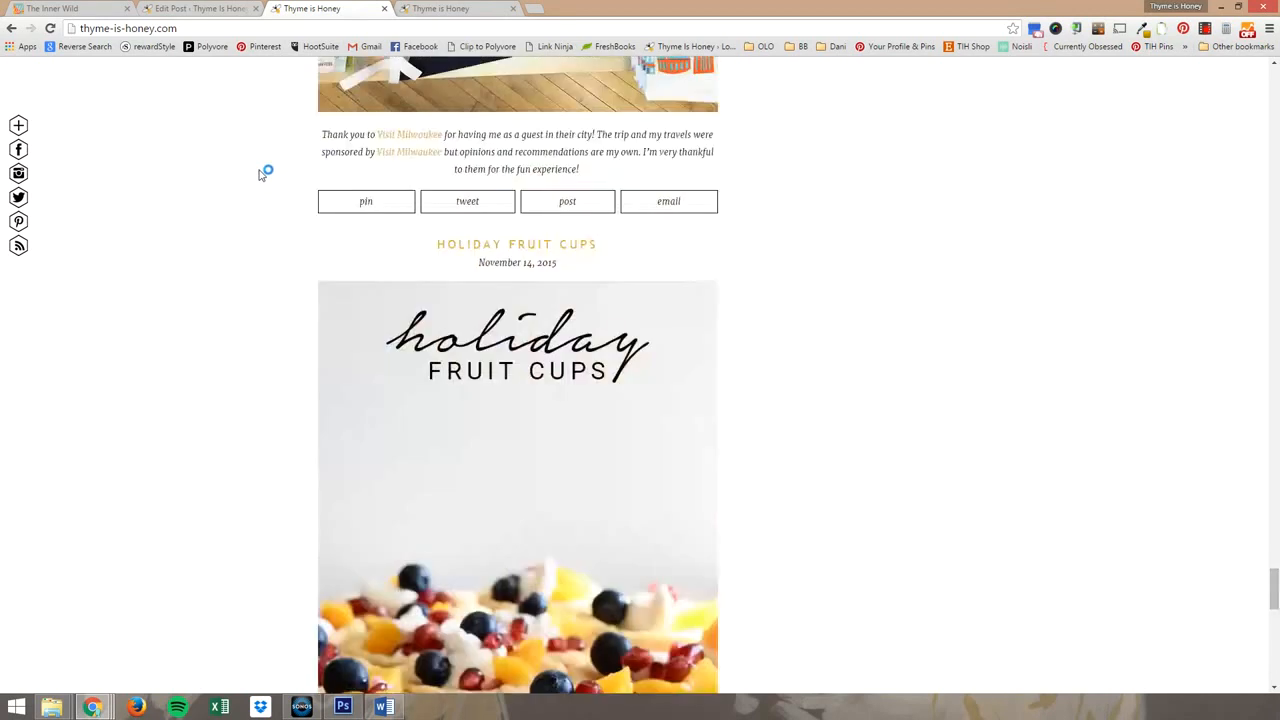
{"action": "scroll", "coordinate": [260, 176], "scroll_direction": "down", "scroll_amount": 1}
{"action": "left_click_drag", "start_coordinate": [0, 68], "coordinate": [702, 62]}
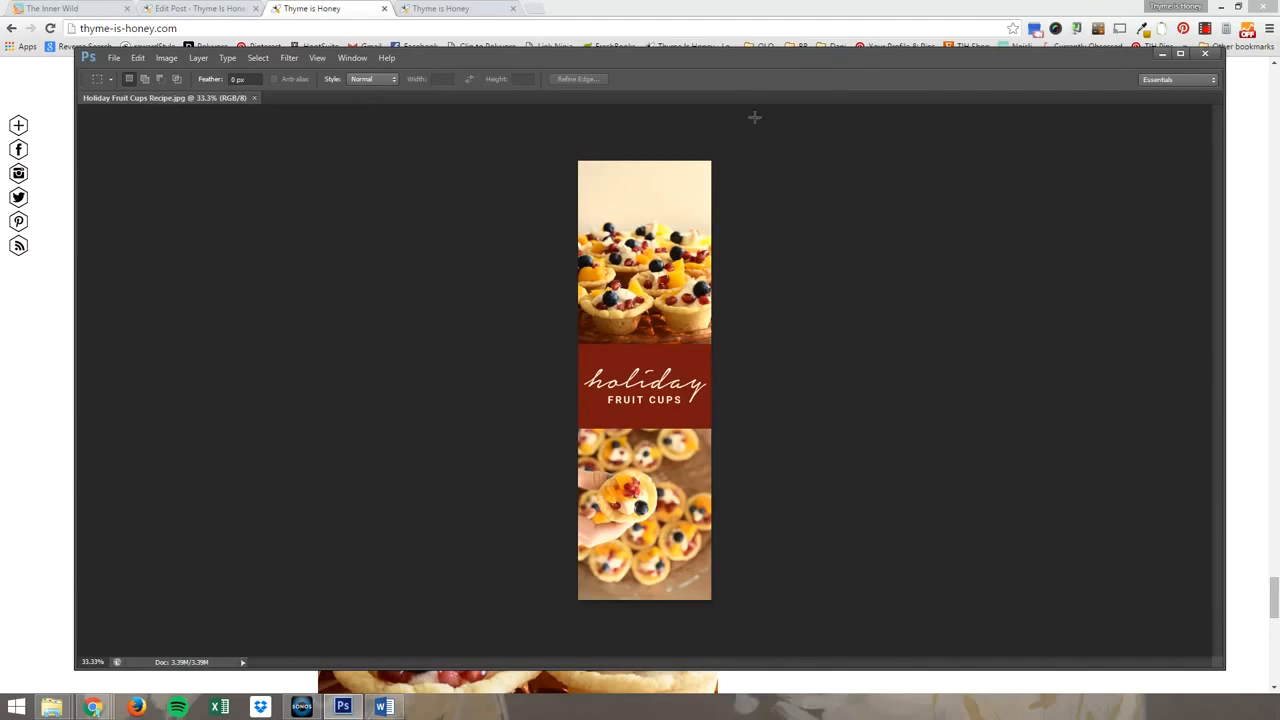
{"action": "left_click_drag", "start_coordinate": [880, 54], "coordinate": [0, 97]}
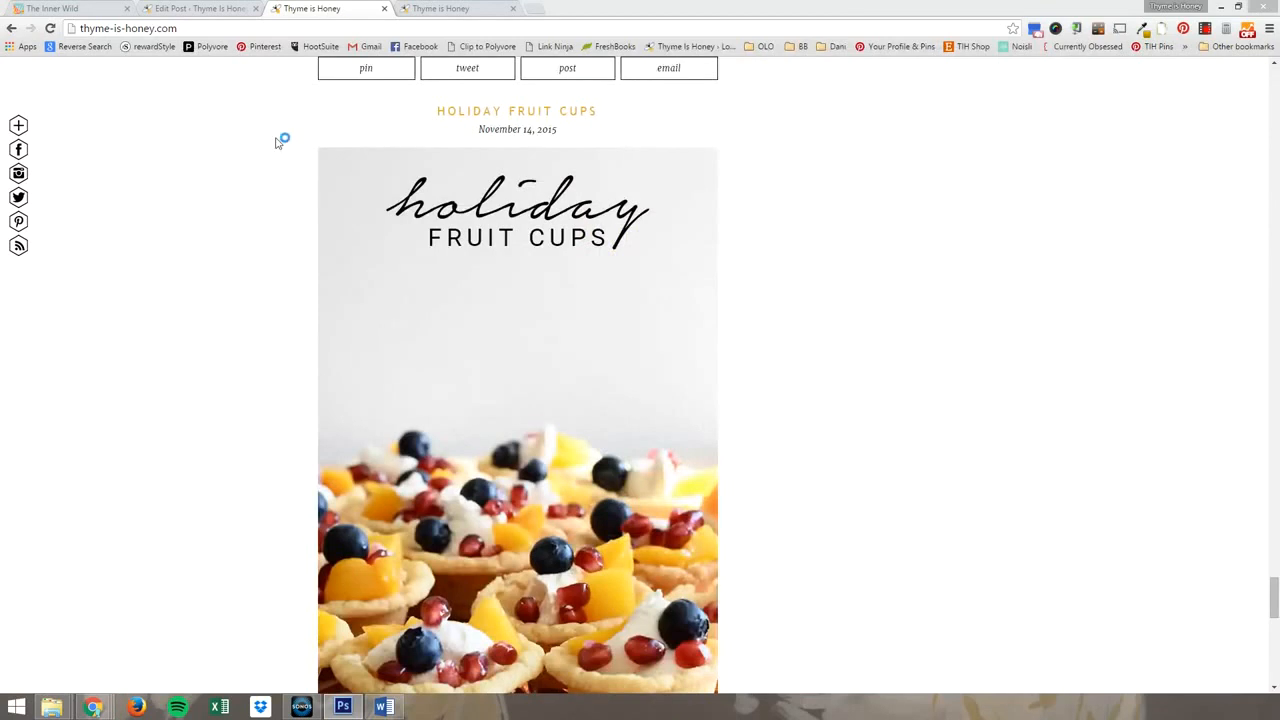
Review the Holiday Fruit Cups post's photos and recipe text in the WordPress editor against the tall image in Photoshop.
{"action": "left_click", "coordinate": [214, 8]}
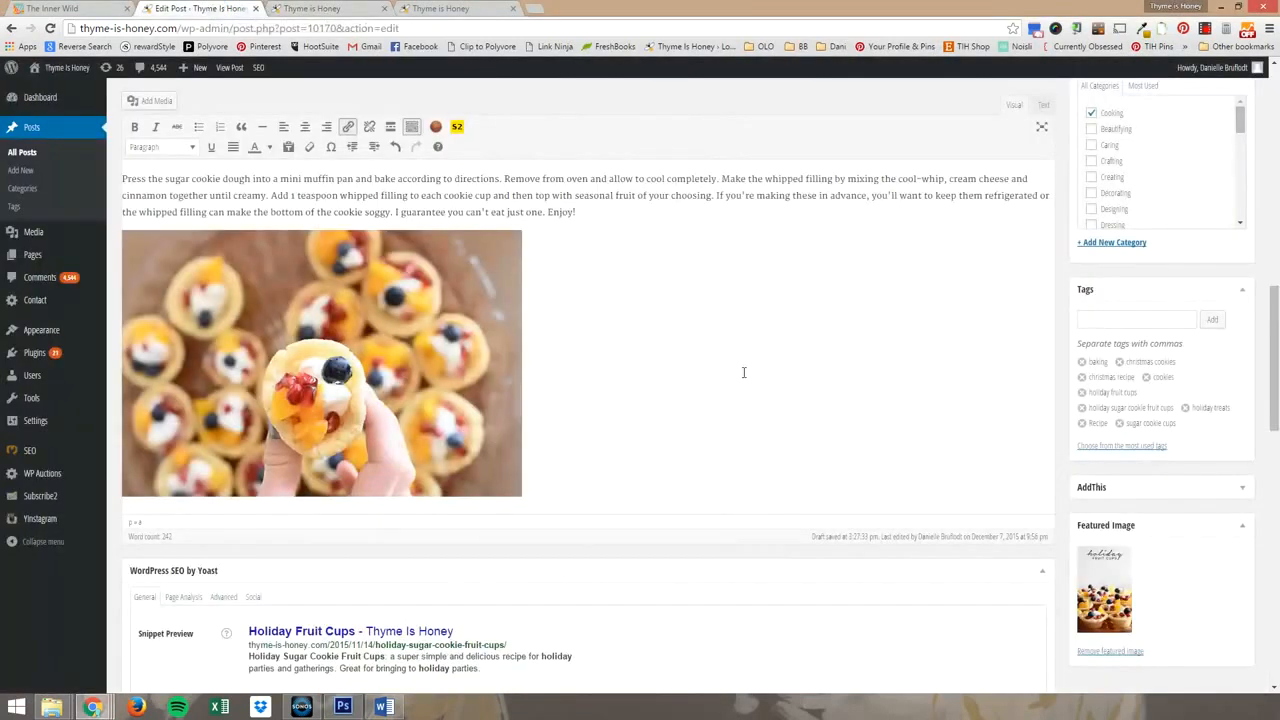
{"action": "scroll", "coordinate": [743, 371], "scroll_direction": "up", "scroll_amount": 10}
{"action": "scroll", "coordinate": [743, 371], "scroll_direction": "up", "scroll_amount": 5}
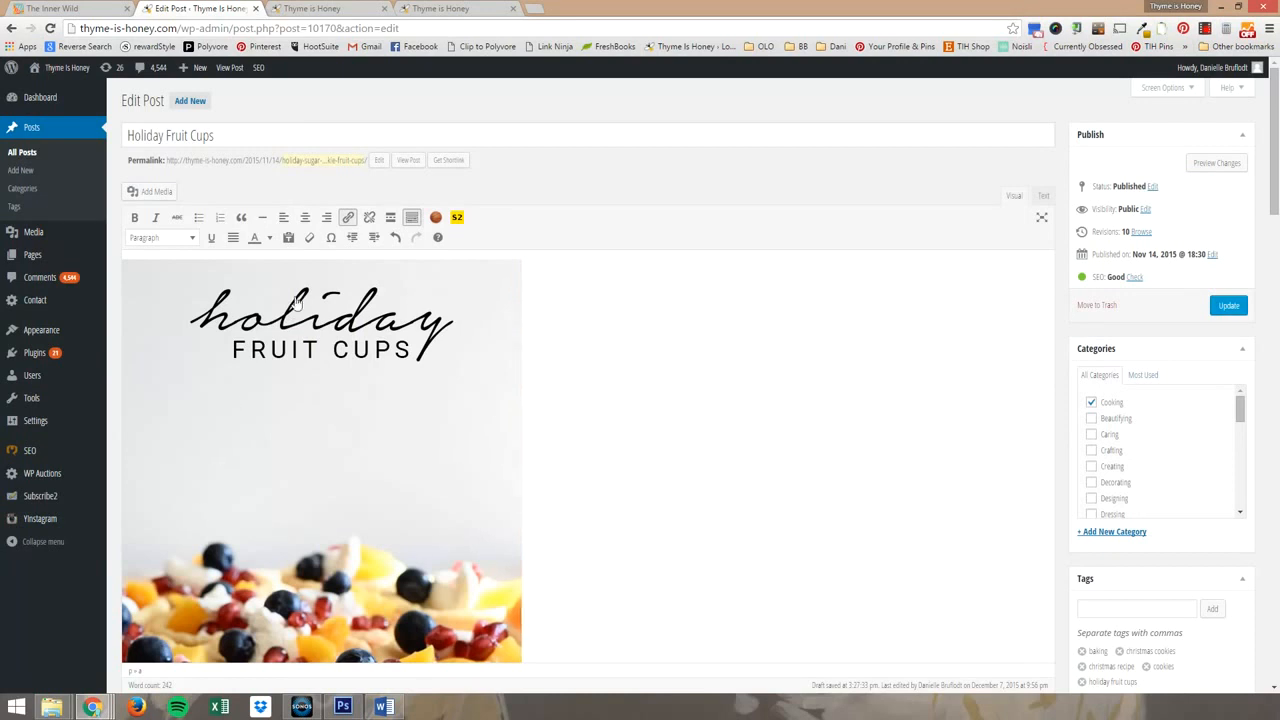
{"action": "scroll", "coordinate": [530, 356], "scroll_direction": "down", "scroll_amount": 3}
{"action": "scroll", "coordinate": [387, 307], "scroll_direction": "up", "scroll_amount": 4}
{"action": "scroll", "coordinate": [340, 319], "scroll_direction": "down", "scroll_amount": 1}
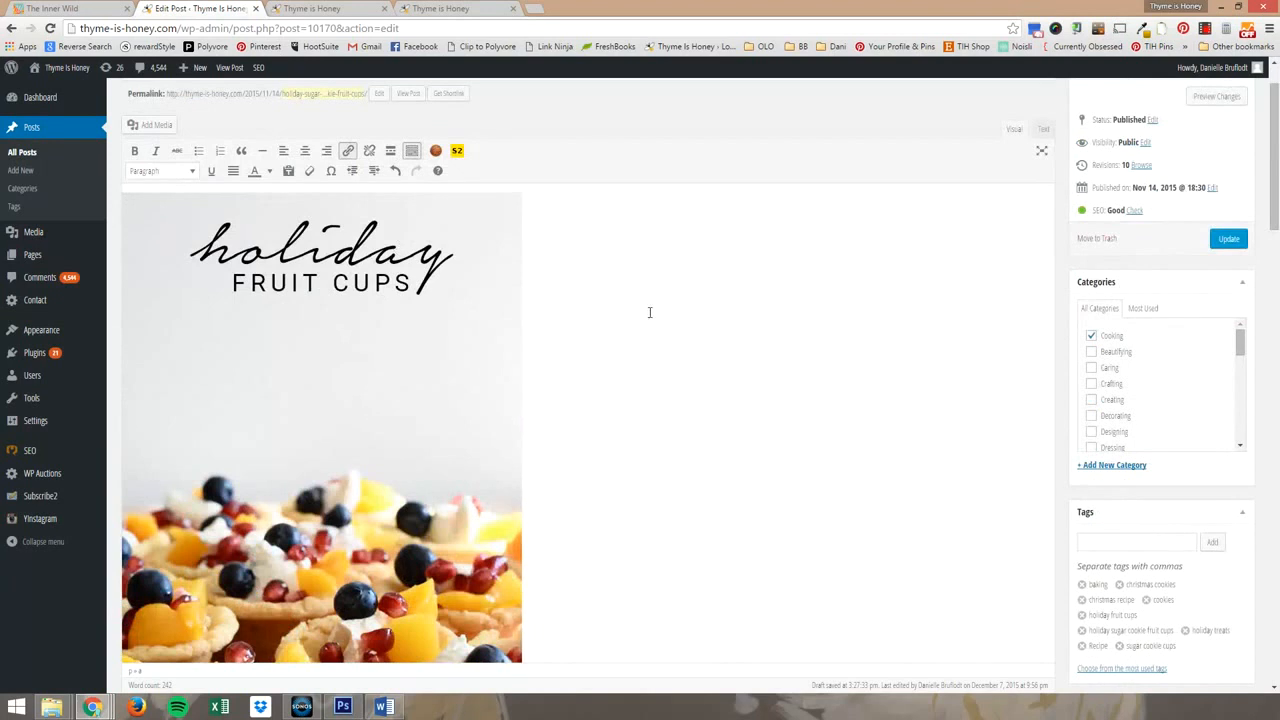
{"action": "scroll", "coordinate": [652, 312], "scroll_direction": "down", "scroll_amount": 6}
{"action": "scroll", "coordinate": [654, 312], "scroll_direction": "down", "scroll_amount": 2}
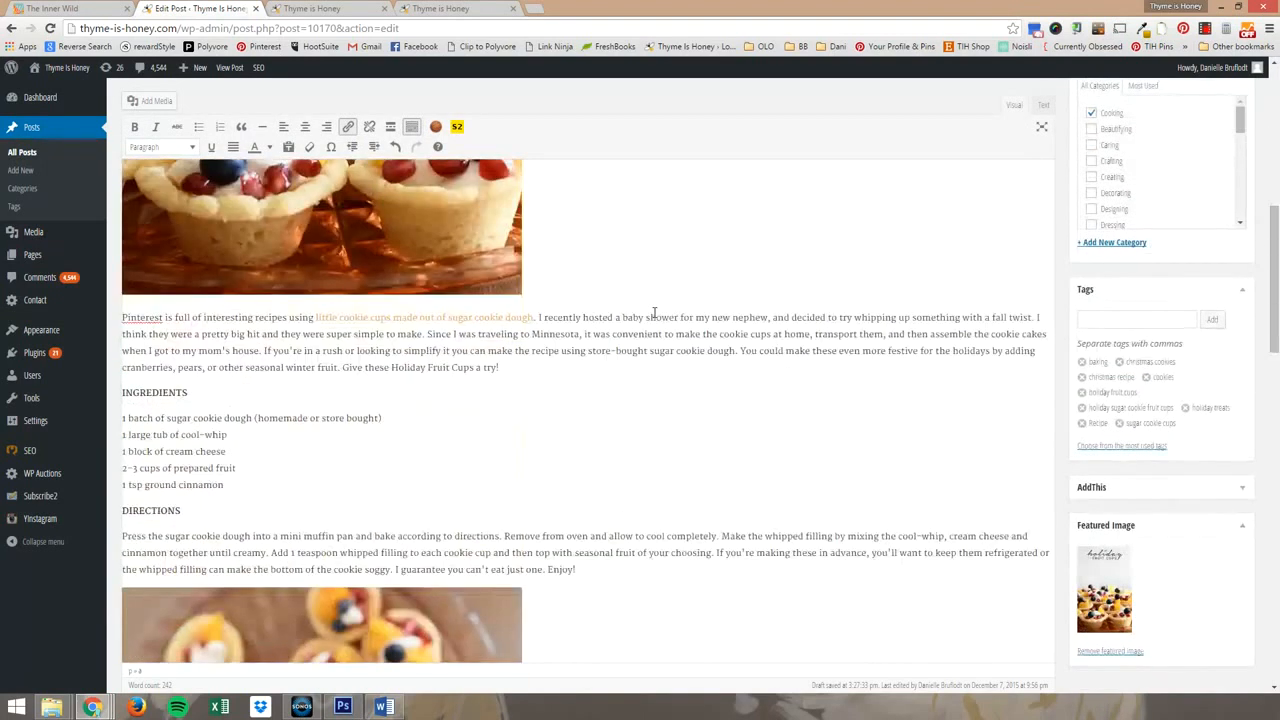
{"action": "scroll", "coordinate": [532, 391], "scroll_direction": "down", "scroll_amount": 3}
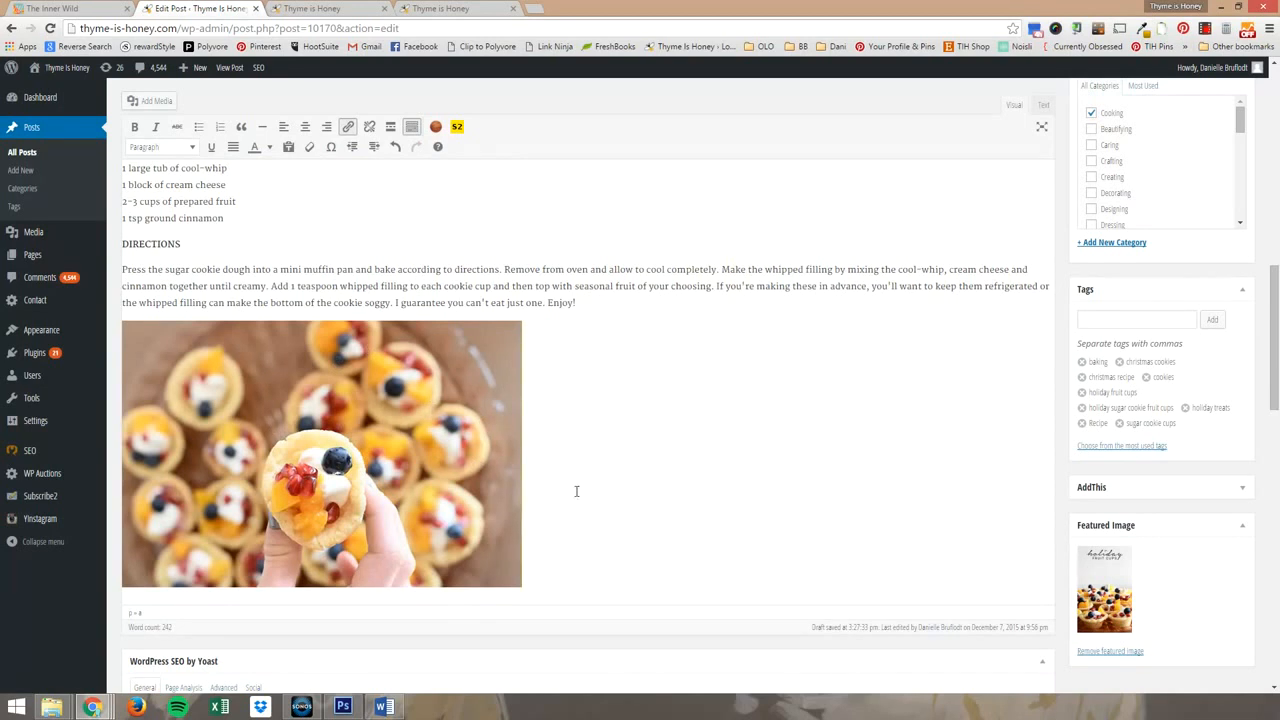
{"action": "left_click_drag", "start_coordinate": [0, 78], "coordinate": [841, 66]}
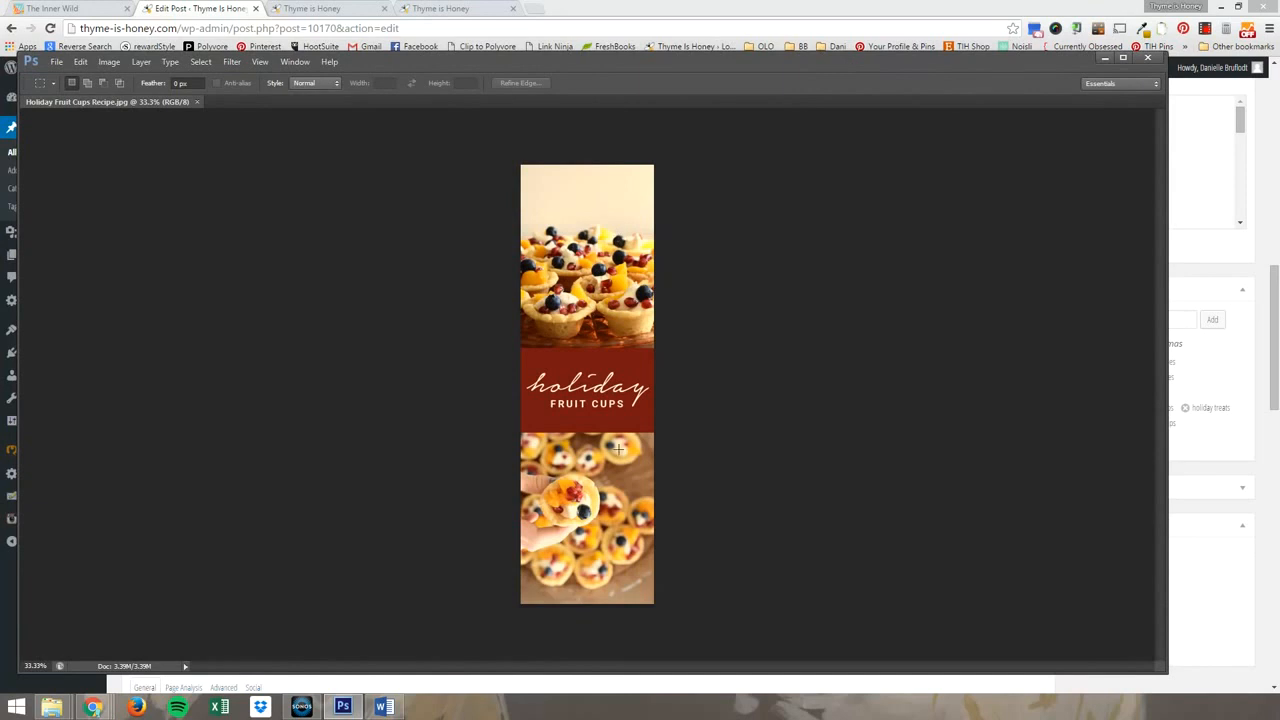
{"action": "left_click_drag", "start_coordinate": [848, 62], "coordinate": [0, 158]}
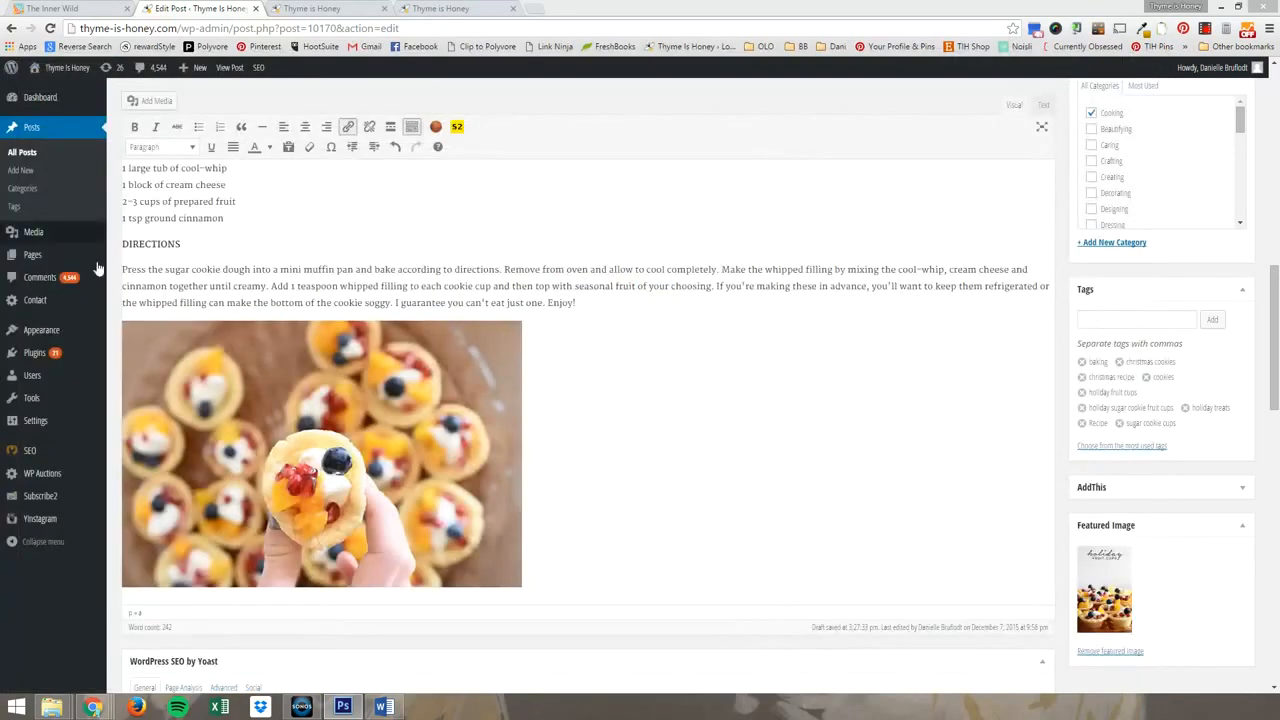
Add an empty line after the last fruit cup photo at the end of the post.
{"action": "left_click", "coordinate": [626, 476]}
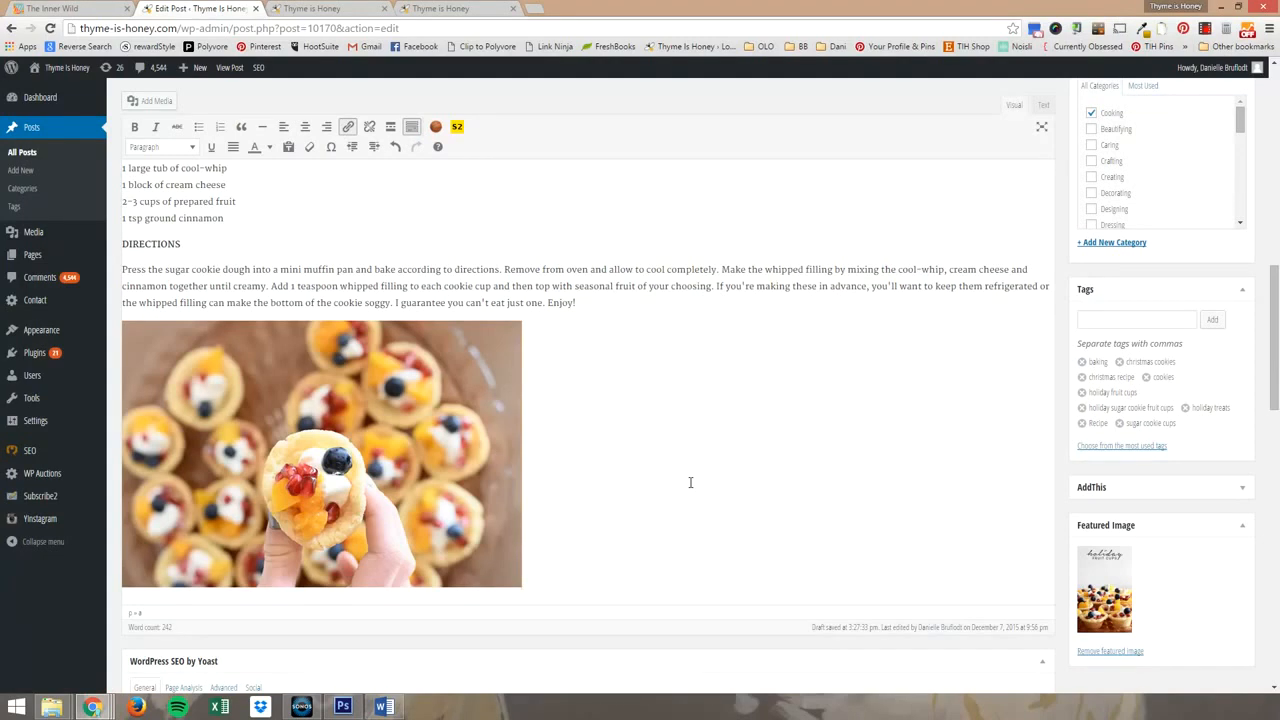
{"action": "scroll", "coordinate": [612, 423], "scroll_direction": "up", "scroll_amount": 10}
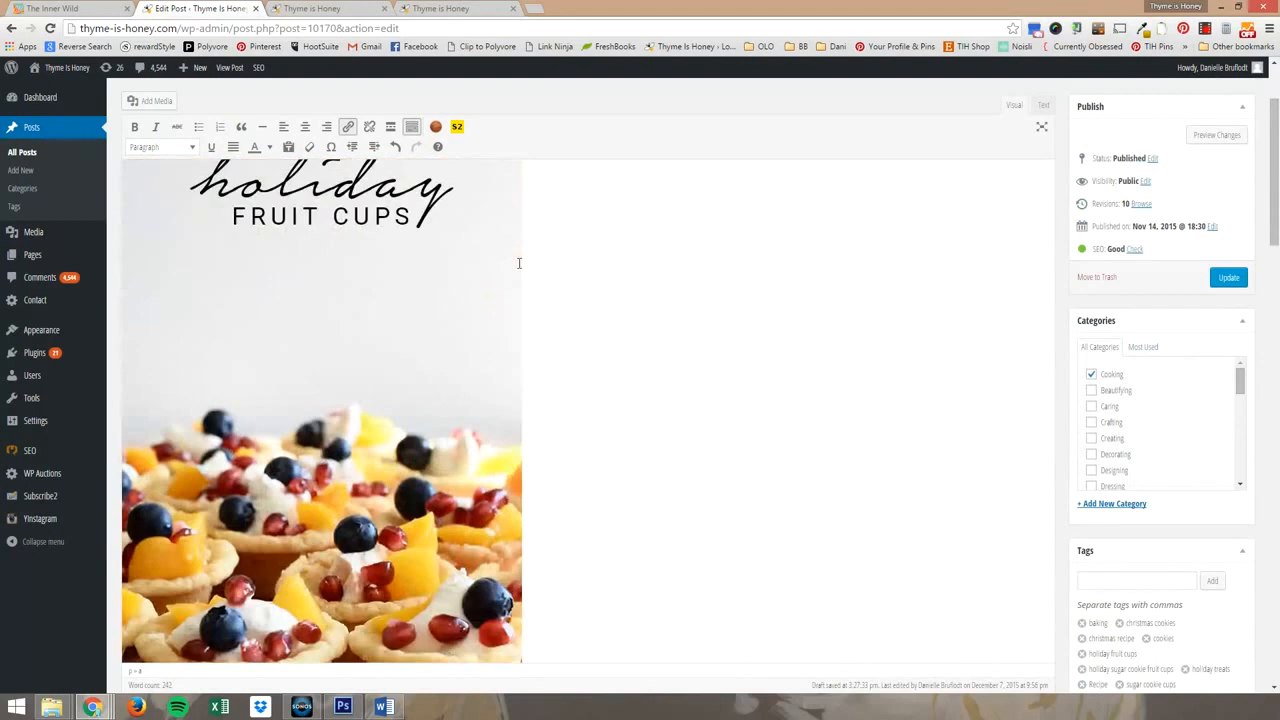
{"action": "scroll", "coordinate": [305, 361], "scroll_direction": "up", "scroll_amount": 2}
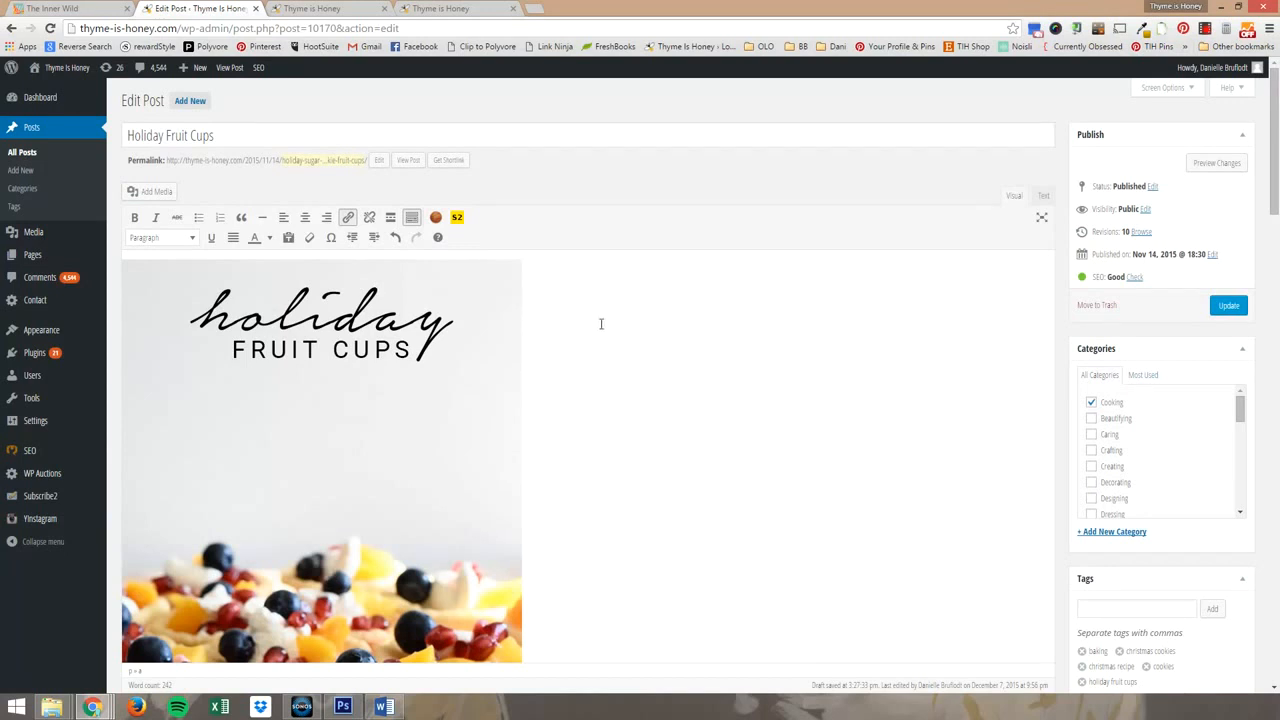
{"action": "scroll", "coordinate": [601, 323], "scroll_direction": "down", "scroll_amount": 3}
{"action": "scroll", "coordinate": [580, 330], "scroll_direction": "up", "scroll_amount": 5}
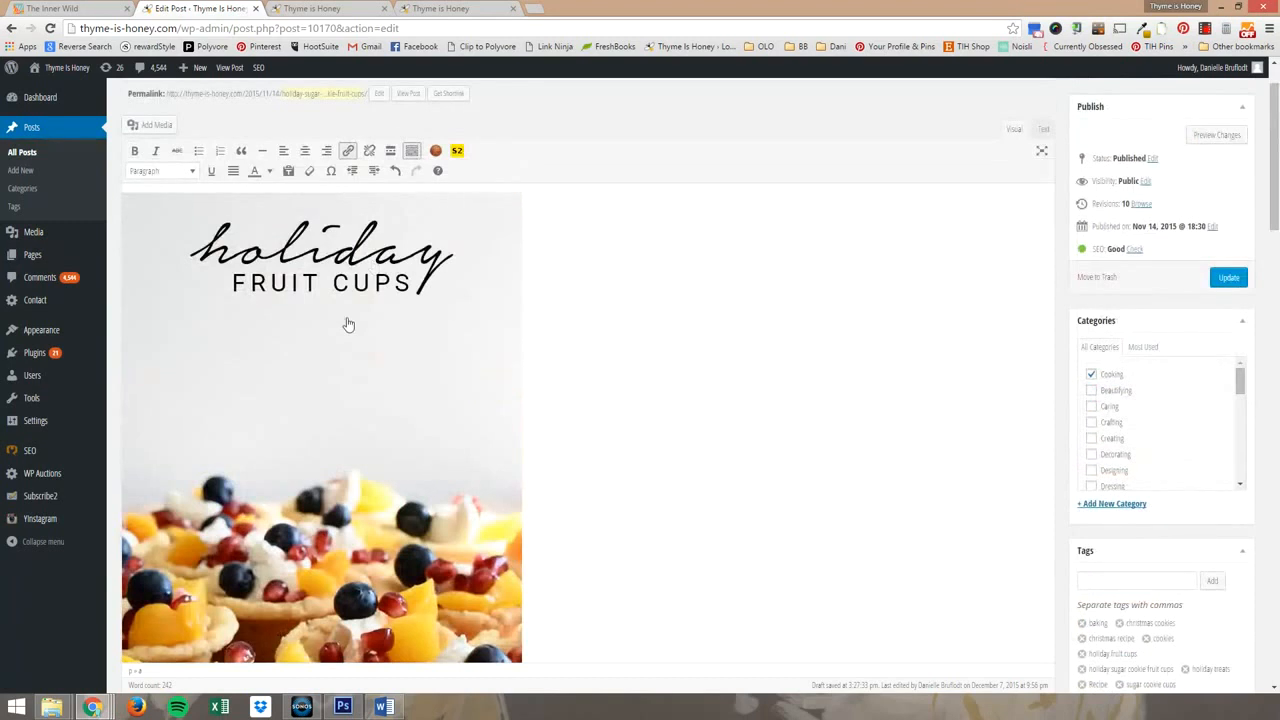
{"action": "scroll", "coordinate": [342, 330], "scroll_direction": "down", "scroll_amount": 3}
{"action": "scroll", "coordinate": [733, 392], "scroll_direction": "down", "scroll_amount": 3}
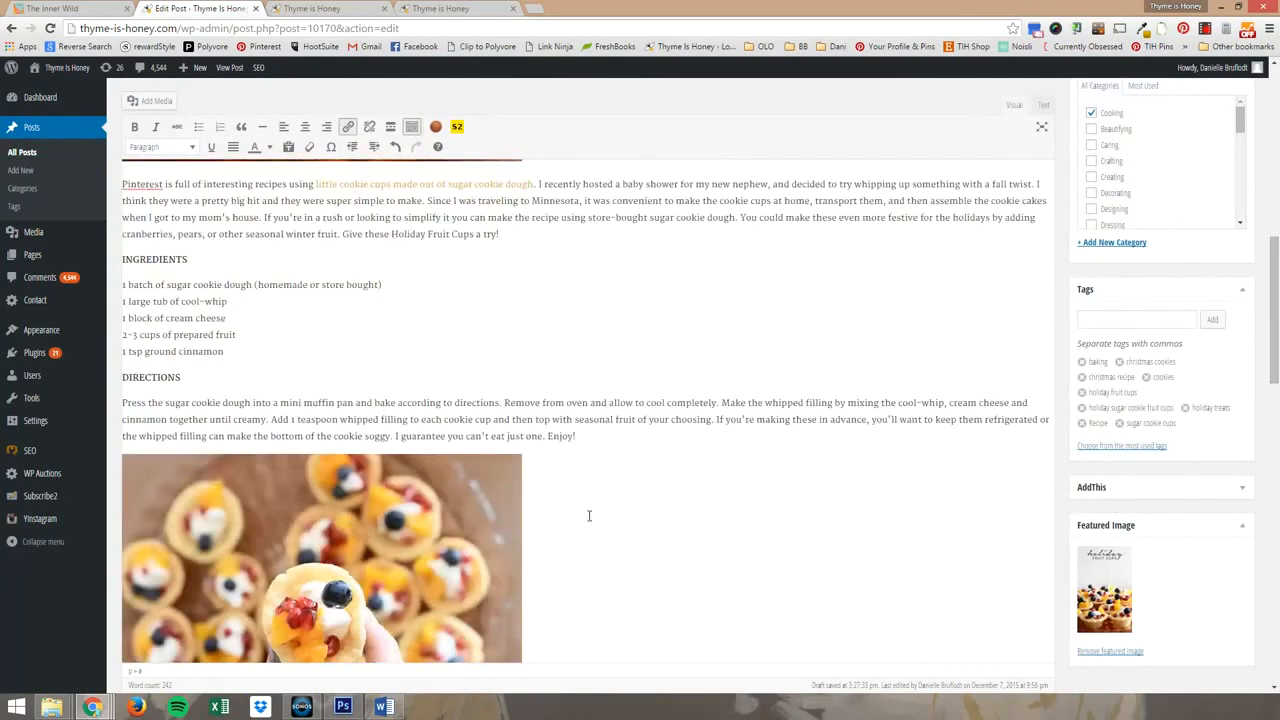
{"action": "scroll", "coordinate": [589, 516], "scroll_direction": "down", "scroll_amount": 2}
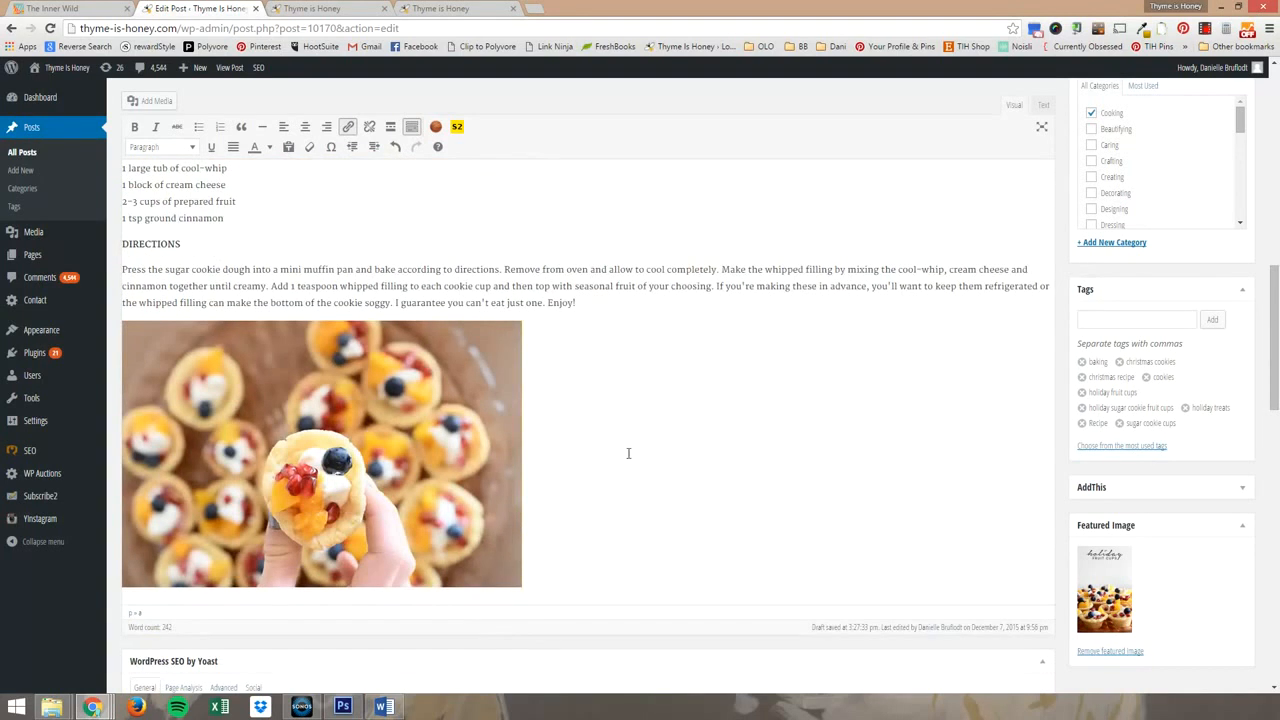
{"action": "key", "text": "Return"}
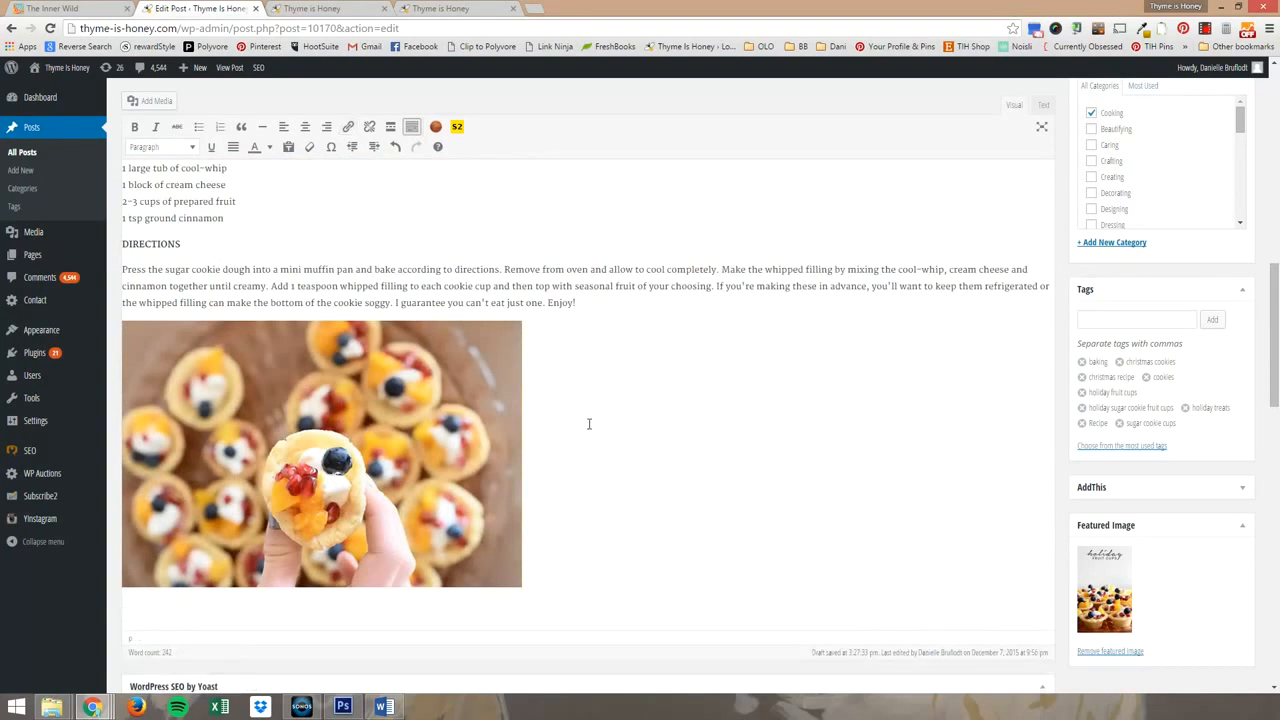
Insert Holiday-Fruit-Cups-Recipe.jpg from the media library below the last photo and align it to the center.
{"action": "left_click", "coordinate": [150, 101]}
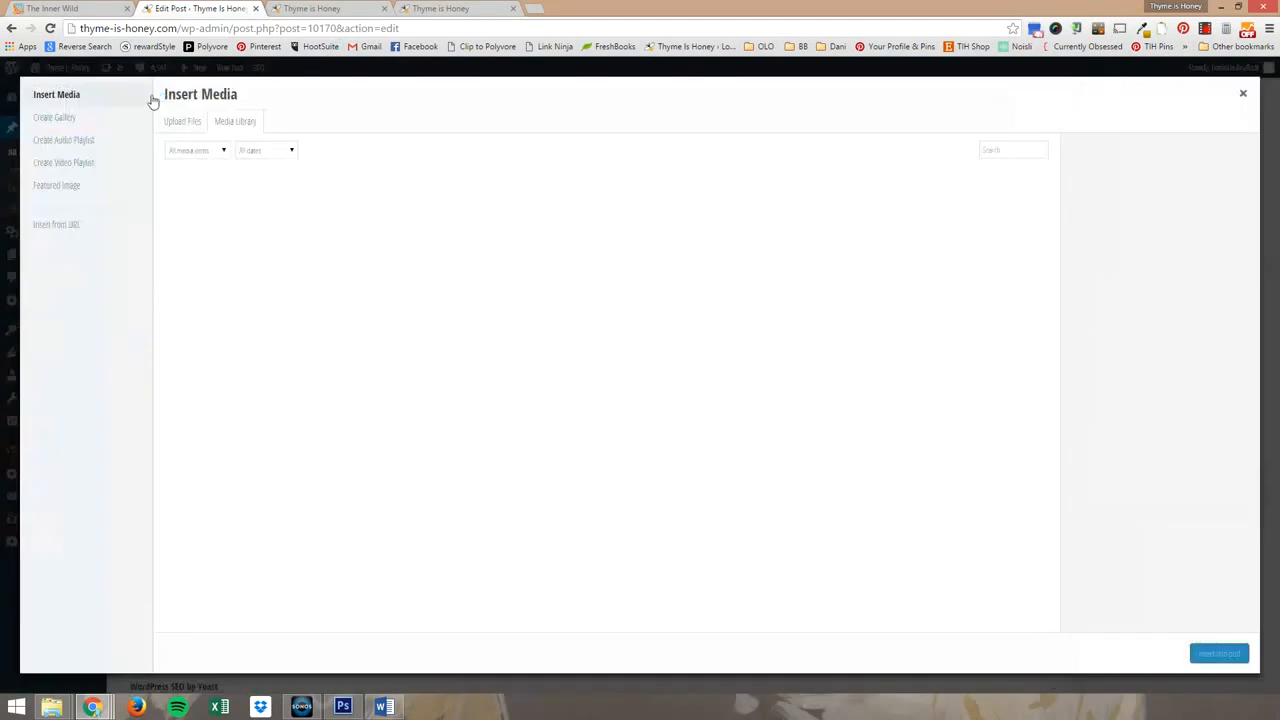
{"action": "left_click", "coordinate": [826, 327]}
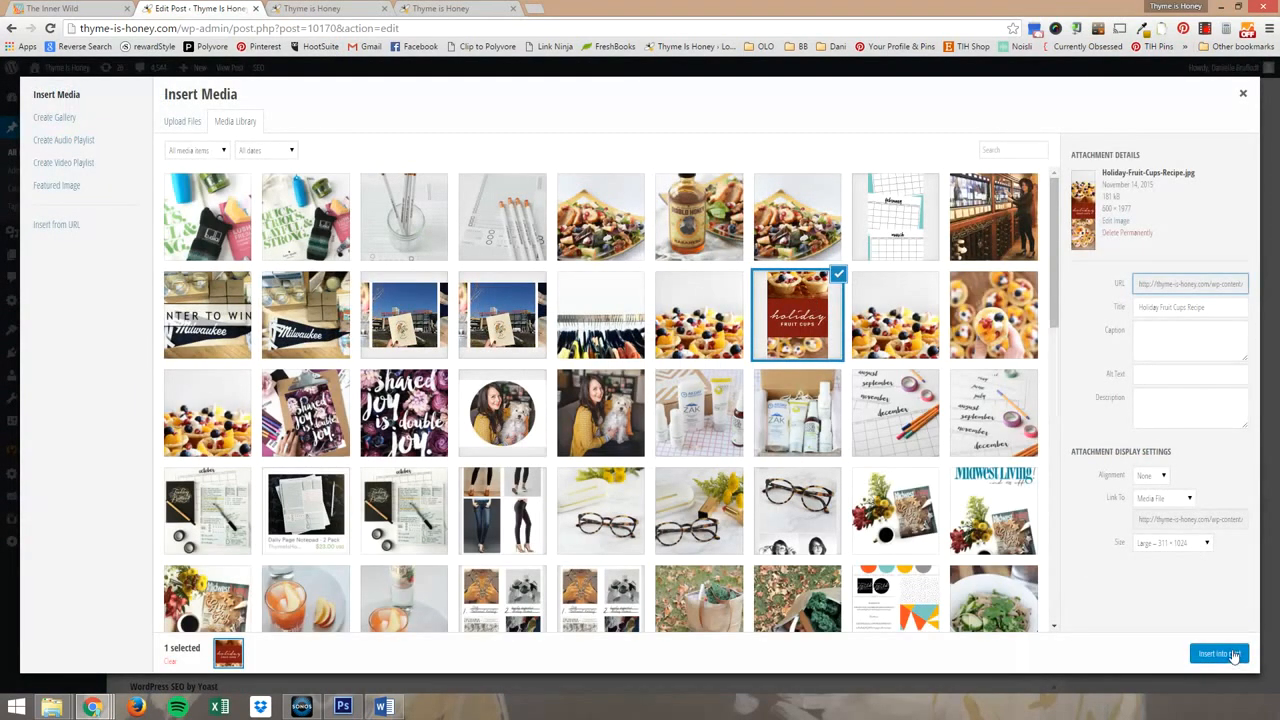
{"action": "left_click", "coordinate": [1233, 658]}
{"action": "scroll", "coordinate": [690, 458], "scroll_direction": "down", "scroll_amount": 5}
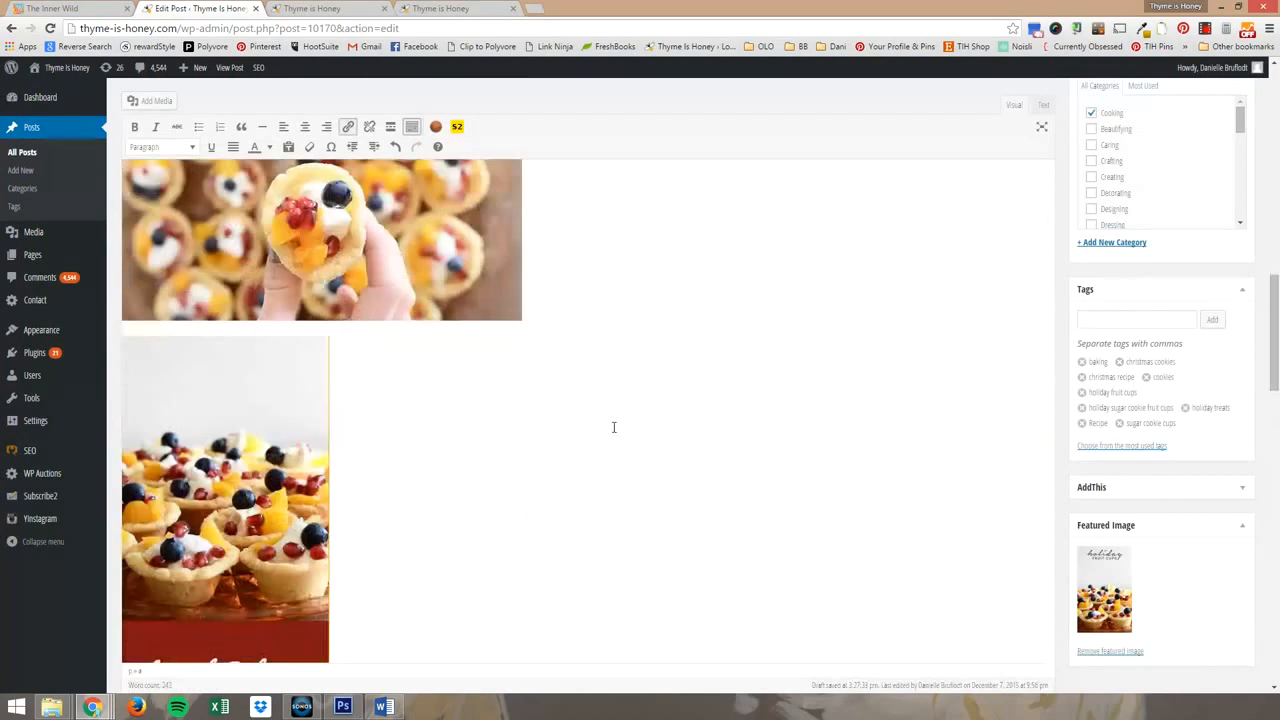
{"action": "left_click", "coordinate": [245, 353]}
{"action": "left_click", "coordinate": [305, 126]}
Preview the changed post and examine how the tall recipe image sits at its end.
{"action": "scroll", "coordinate": [856, 453], "scroll_direction": "up", "scroll_amount": 2}
{"action": "scroll", "coordinate": [856, 453], "scroll_direction": "up", "scroll_amount": 1}
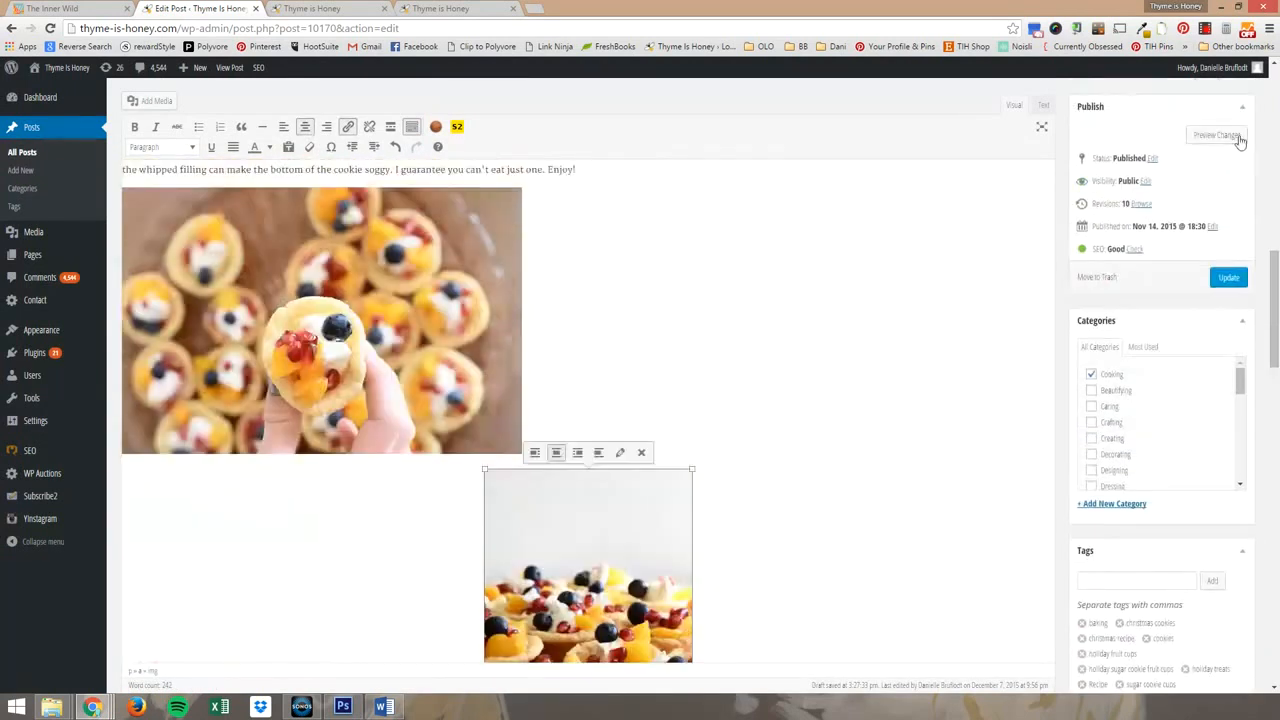
{"action": "left_click", "coordinate": [1216, 135]}
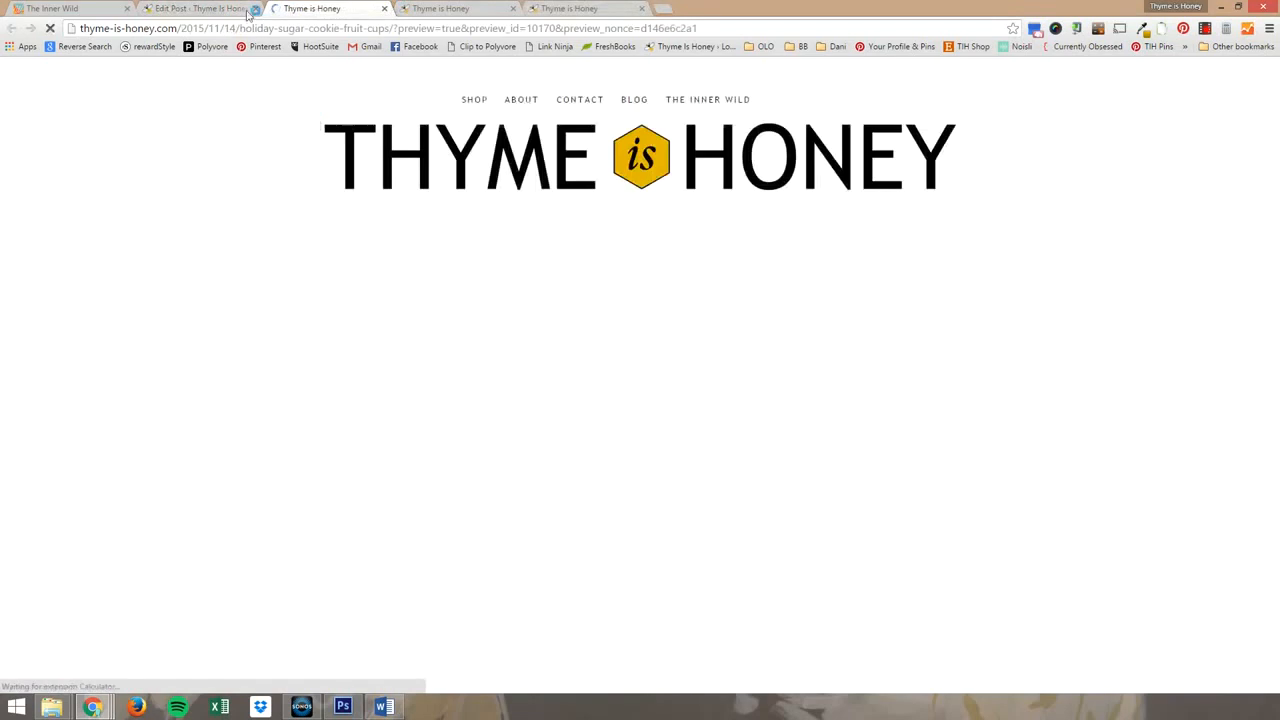
{"action": "scroll", "coordinate": [265, 190], "scroll_direction": "down", "scroll_amount": 1}
{"action": "scroll", "coordinate": [265, 190], "scroll_direction": "down", "scroll_amount": 10}
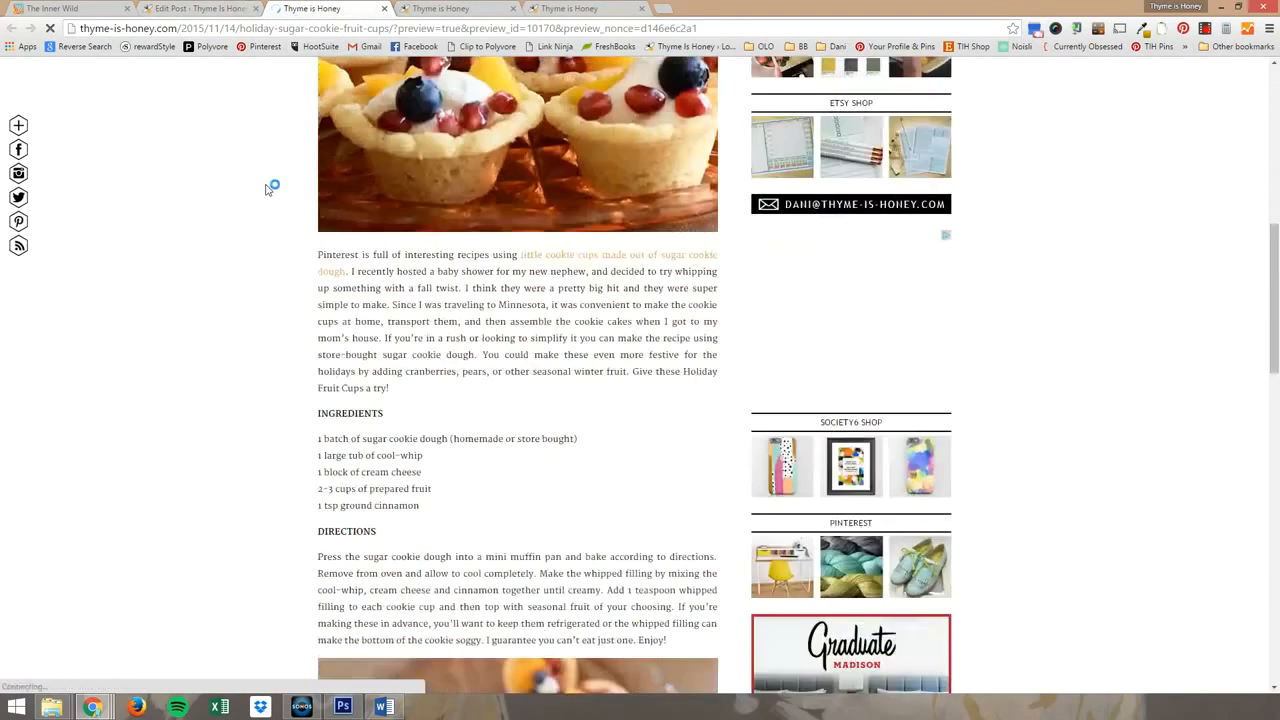
{"action": "scroll", "coordinate": [268, 188], "scroll_direction": "down", "scroll_amount": 9}
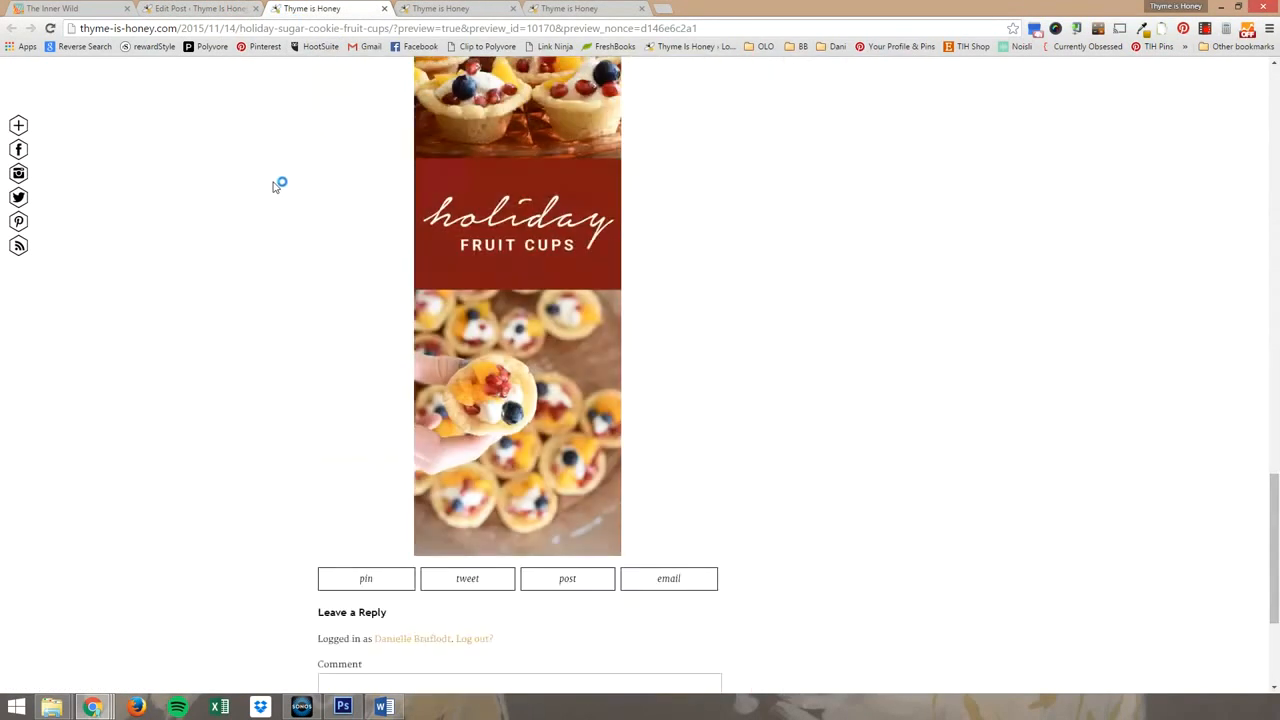
{"action": "scroll", "coordinate": [754, 278], "scroll_direction": "up", "scroll_amount": 1}
{"action": "scroll", "coordinate": [754, 278], "scroll_direction": "up", "scroll_amount": 3}
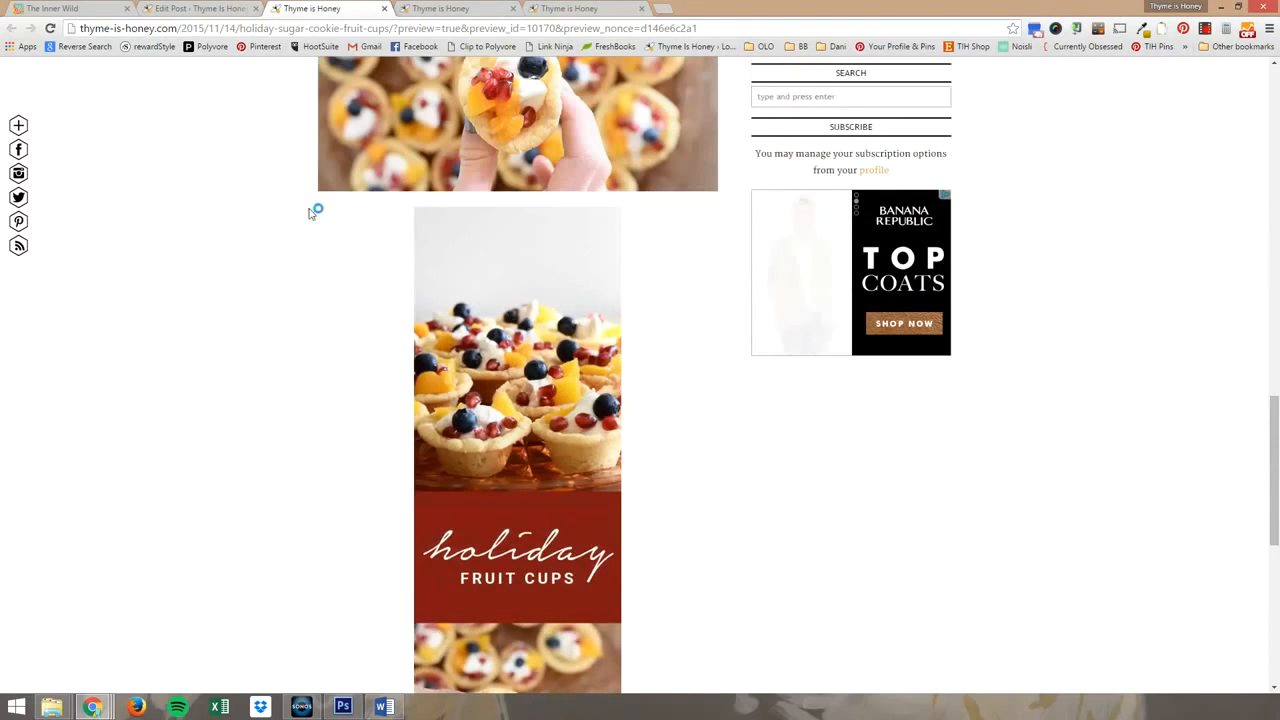
{"action": "mouse_move", "coordinate": [480, 243]}
{"action": "scroll", "coordinate": [300, 370], "scroll_direction": "up", "scroll_amount": 2}
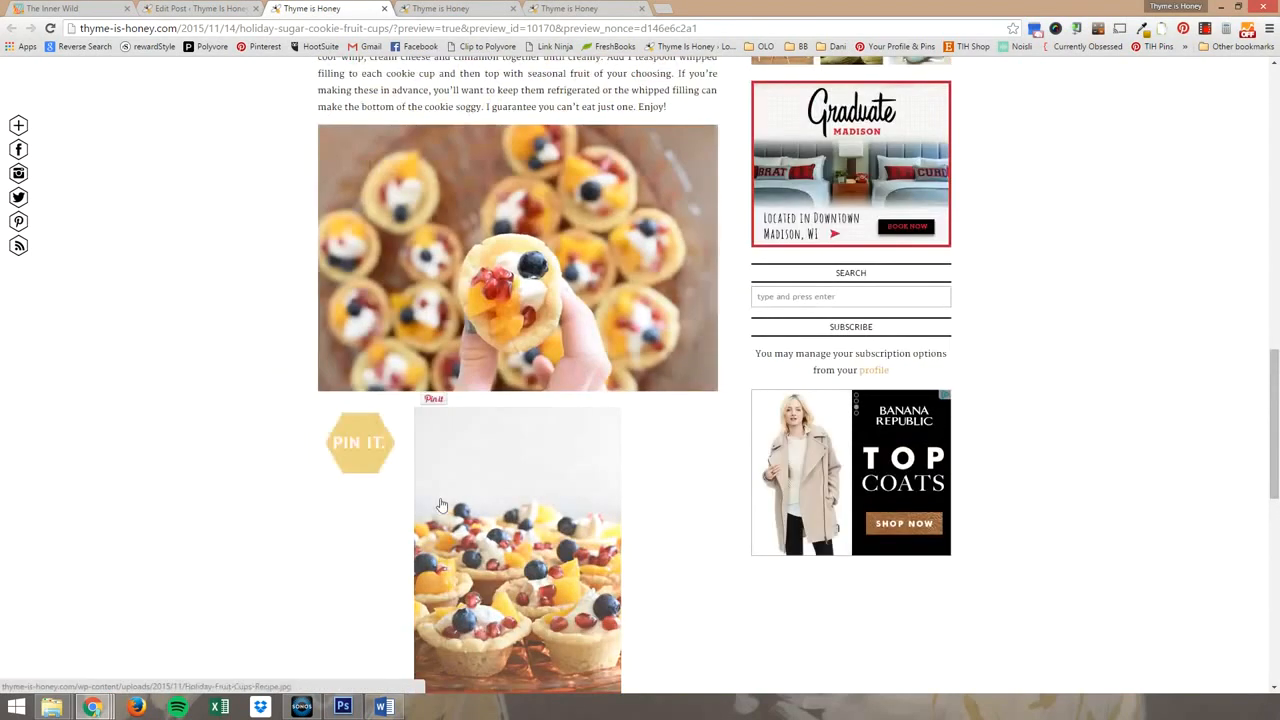
{"action": "scroll", "coordinate": [330, 472], "scroll_direction": "down", "scroll_amount": 4}
{"action": "scroll", "coordinate": [705, 332], "scroll_direction": "down", "scroll_amount": 2}
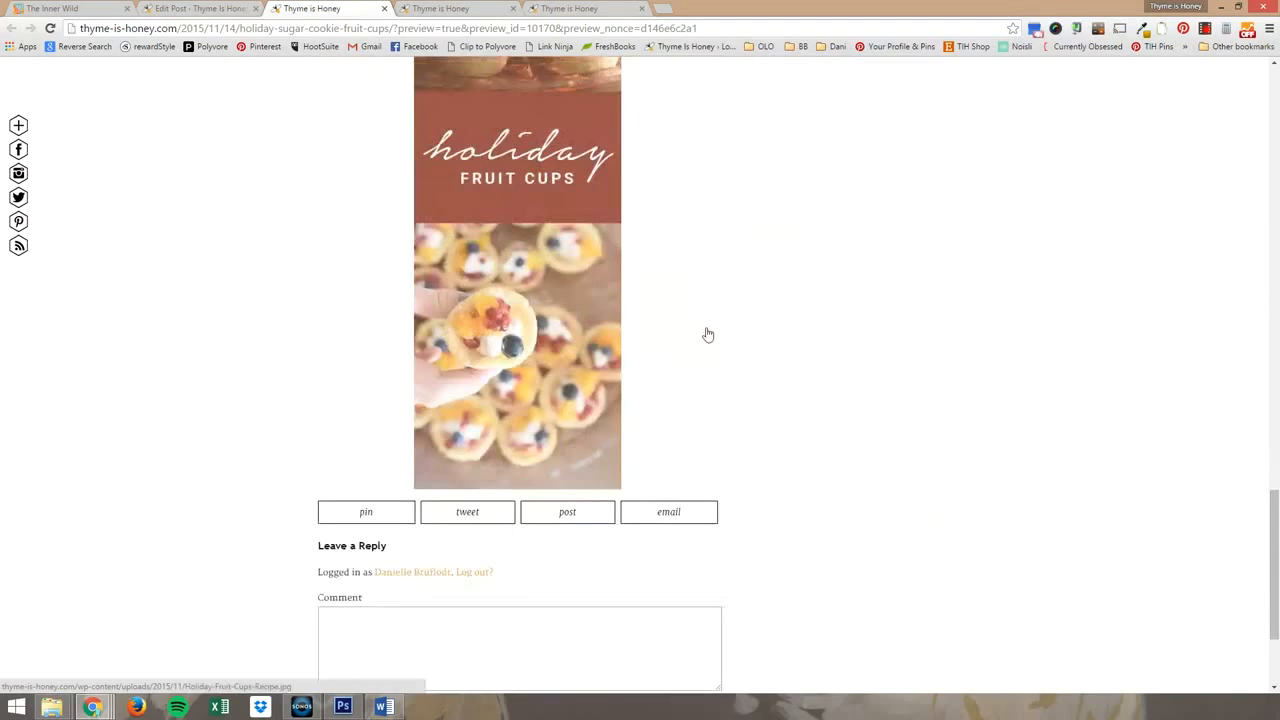
{"action": "scroll", "coordinate": [703, 340], "scroll_direction": "up", "scroll_amount": 5}
{"action": "scroll", "coordinate": [505, 295], "scroll_direction": "up", "scroll_amount": 15}
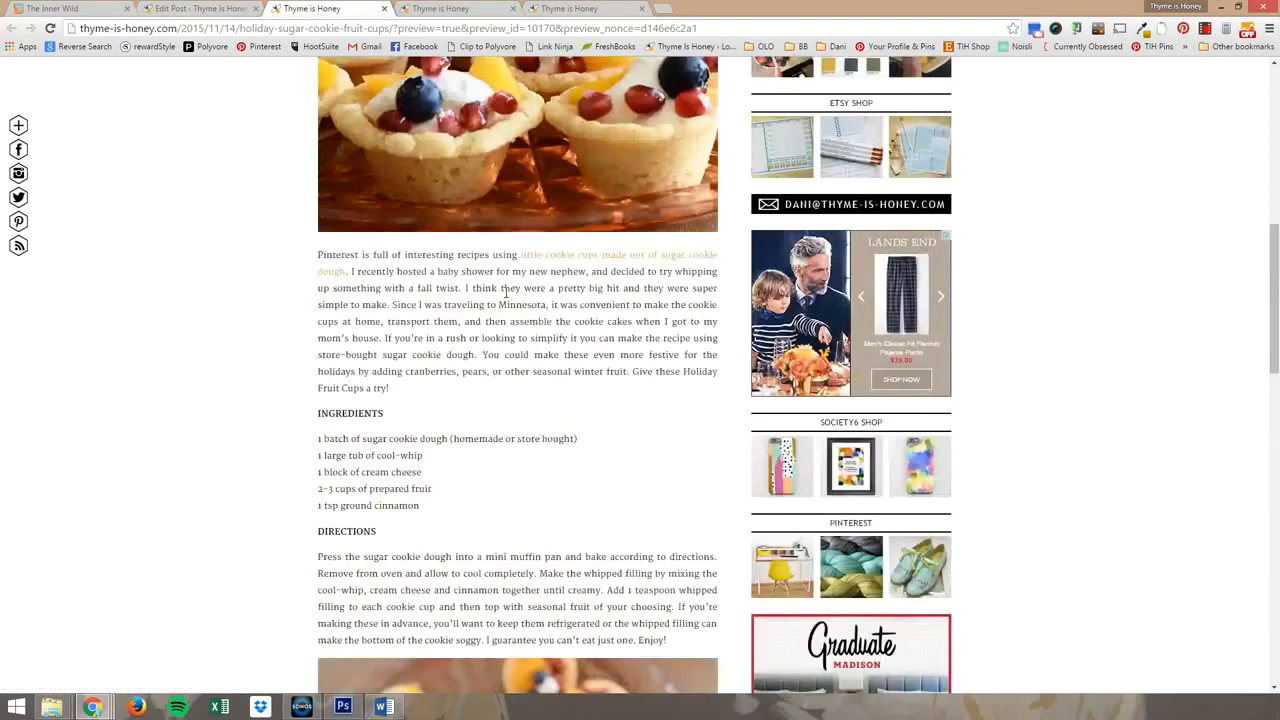
Return to the post editor and publish the update to the Holiday Fruit Cups post.
{"action": "left_click", "coordinate": [200, 8]}
{"action": "left_click", "coordinate": [1229, 279]}
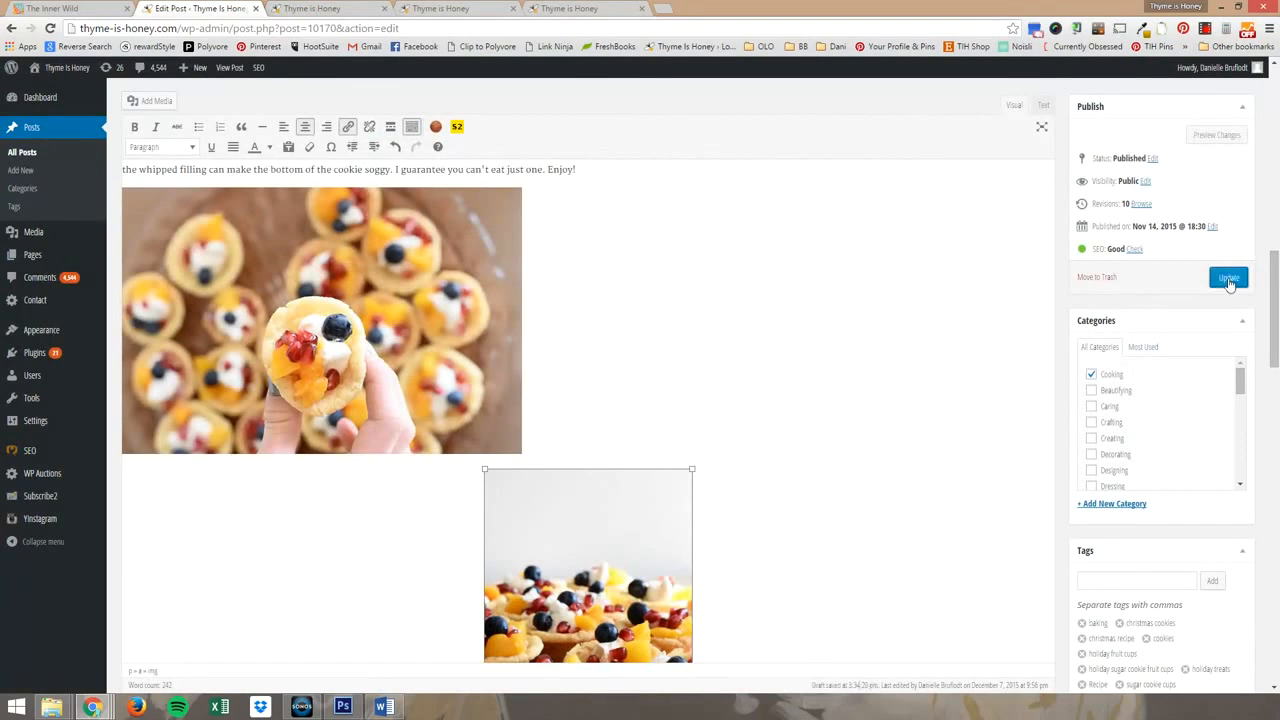
{"action": "left_click", "coordinate": [1229, 280]}
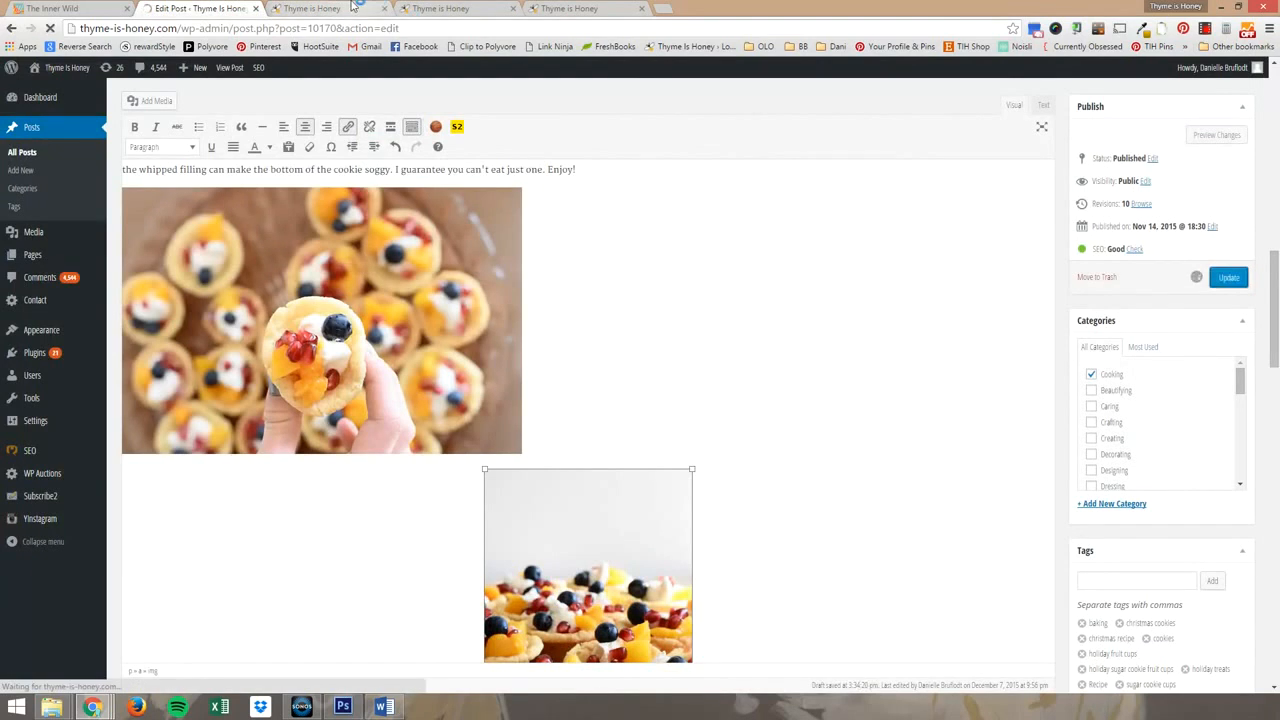
Reload the live blog home page and go to the end of the Holiday Fruit Cups post.
{"action": "left_click", "coordinate": [304, 6]}
{"action": "left_click", "coordinate": [441, 5]}
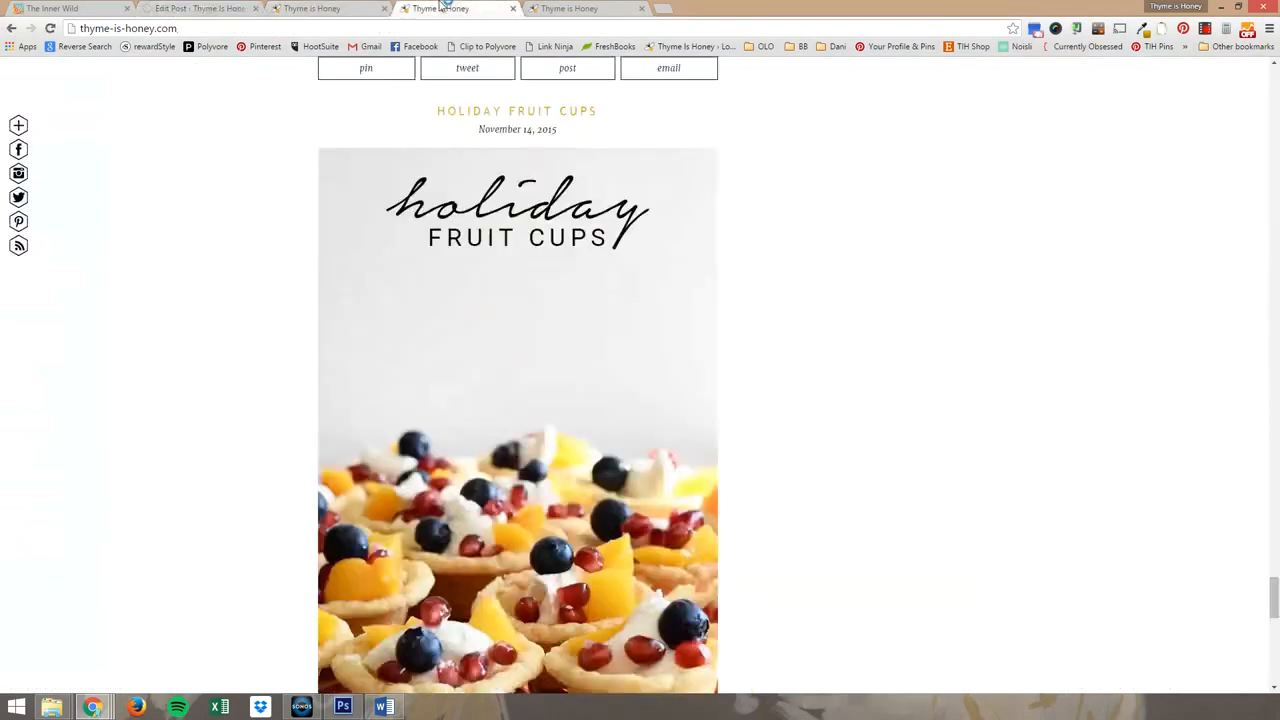
{"action": "left_click", "coordinate": [233, 27]}
{"action": "key", "text": "Return"}
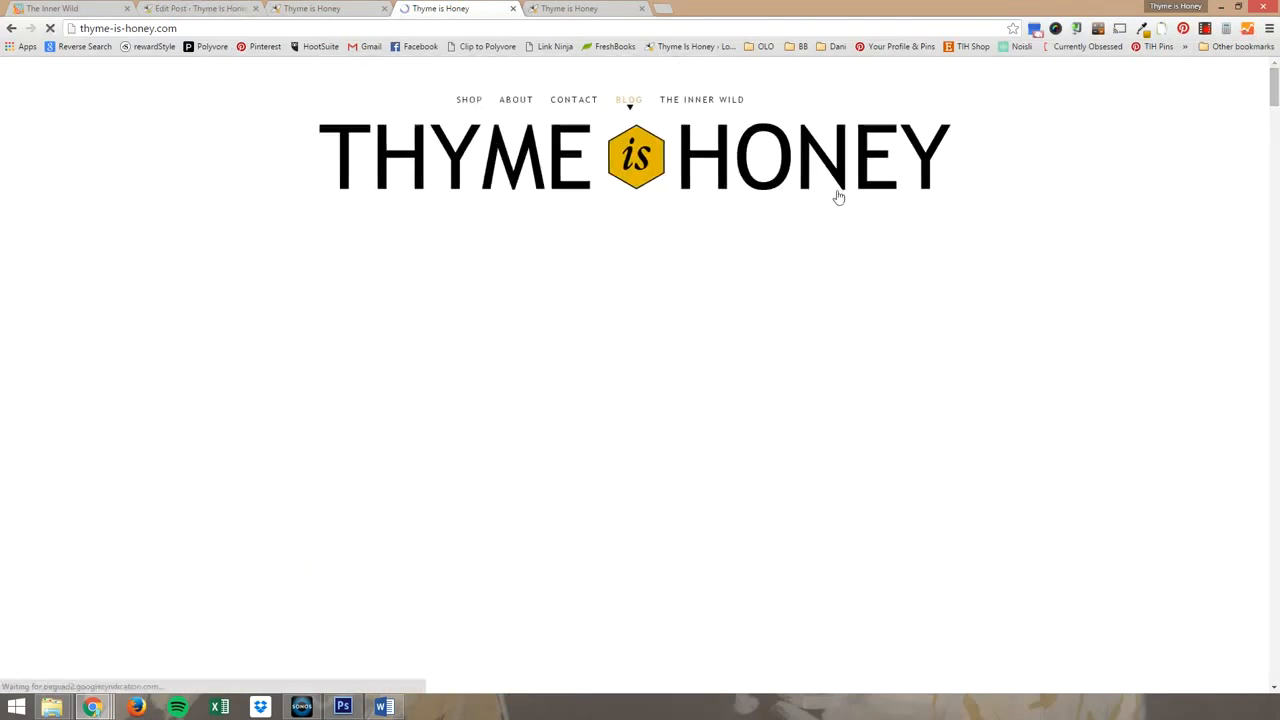
{"action": "scroll", "coordinate": [183, 242], "scroll_direction": "down", "scroll_amount": 5}
{"action": "scroll", "coordinate": [190, 238], "scroll_direction": "down", "scroll_amount": 20}
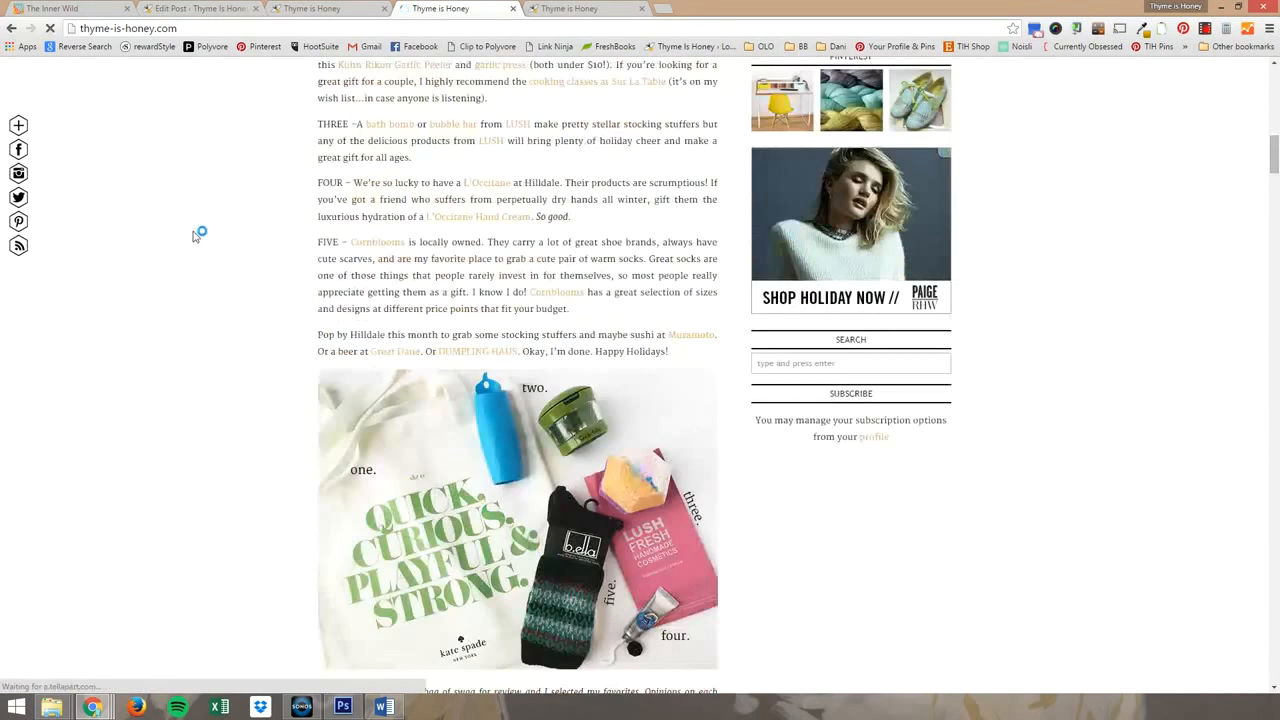
{"action": "scroll", "coordinate": [196, 232], "scroll_direction": "down", "scroll_amount": 20}
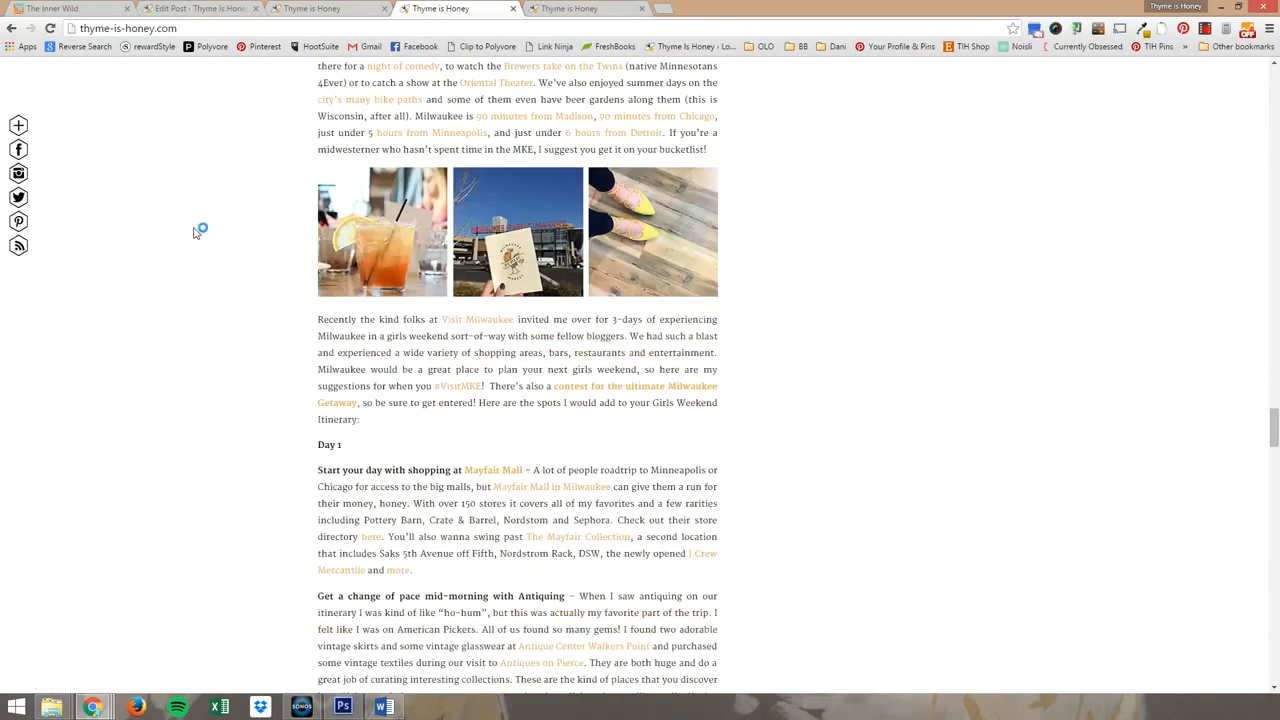
{"action": "scroll", "coordinate": [196, 232], "scroll_direction": "down", "scroll_amount": 15}
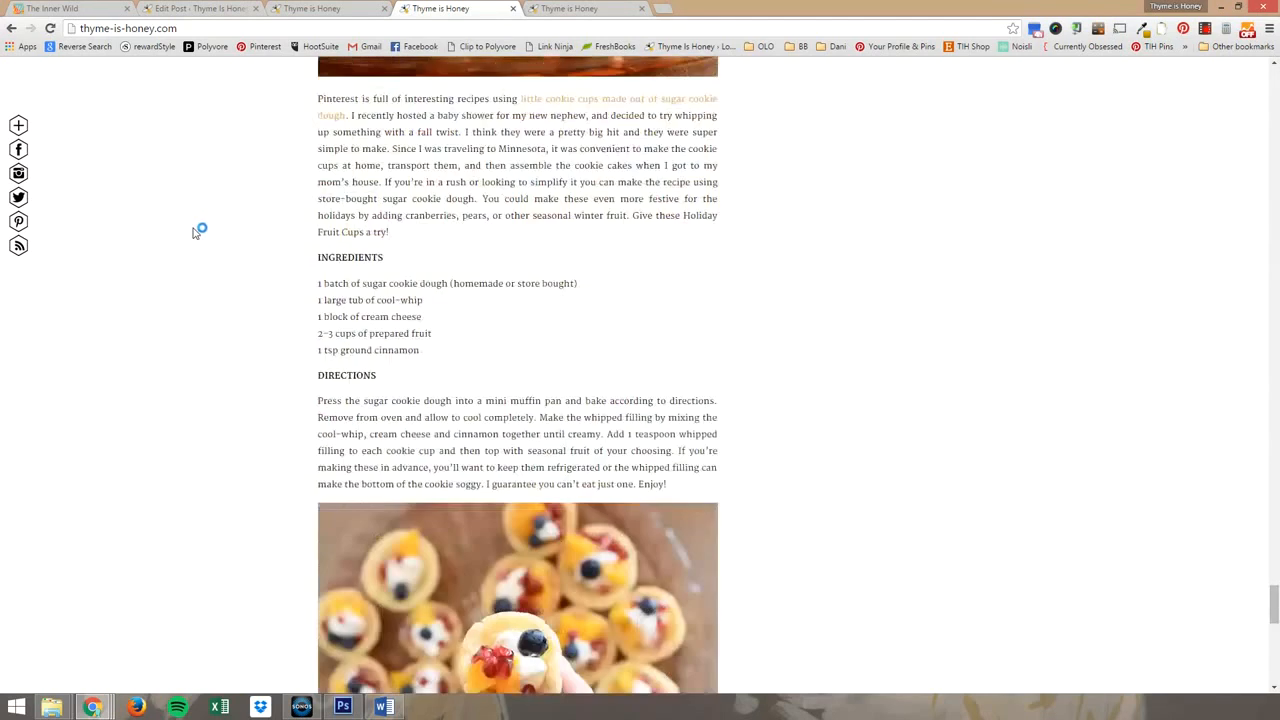
{"action": "scroll", "coordinate": [196, 232], "scroll_direction": "down", "scroll_amount": 3}
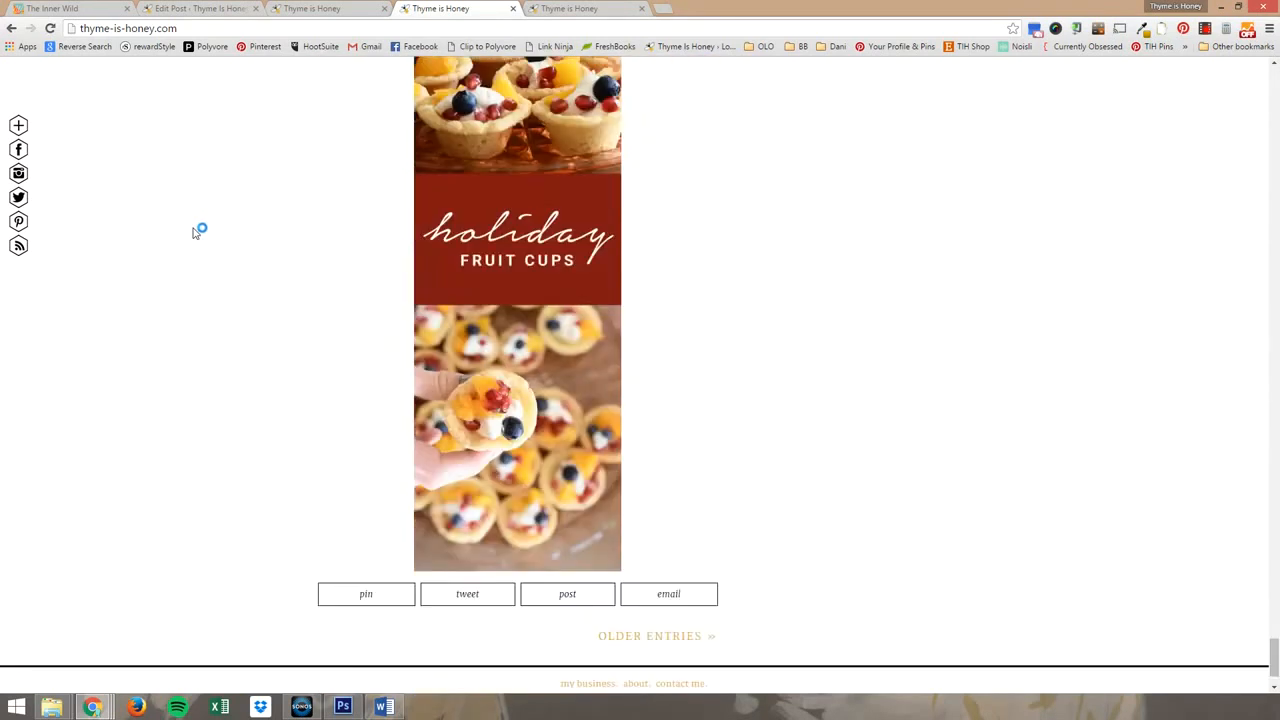
Examine how the tall recipe image displays below the last fruit cup photo on the blog home page.
{"action": "scroll", "coordinate": [196, 232], "scroll_direction": "up", "scroll_amount": 6}
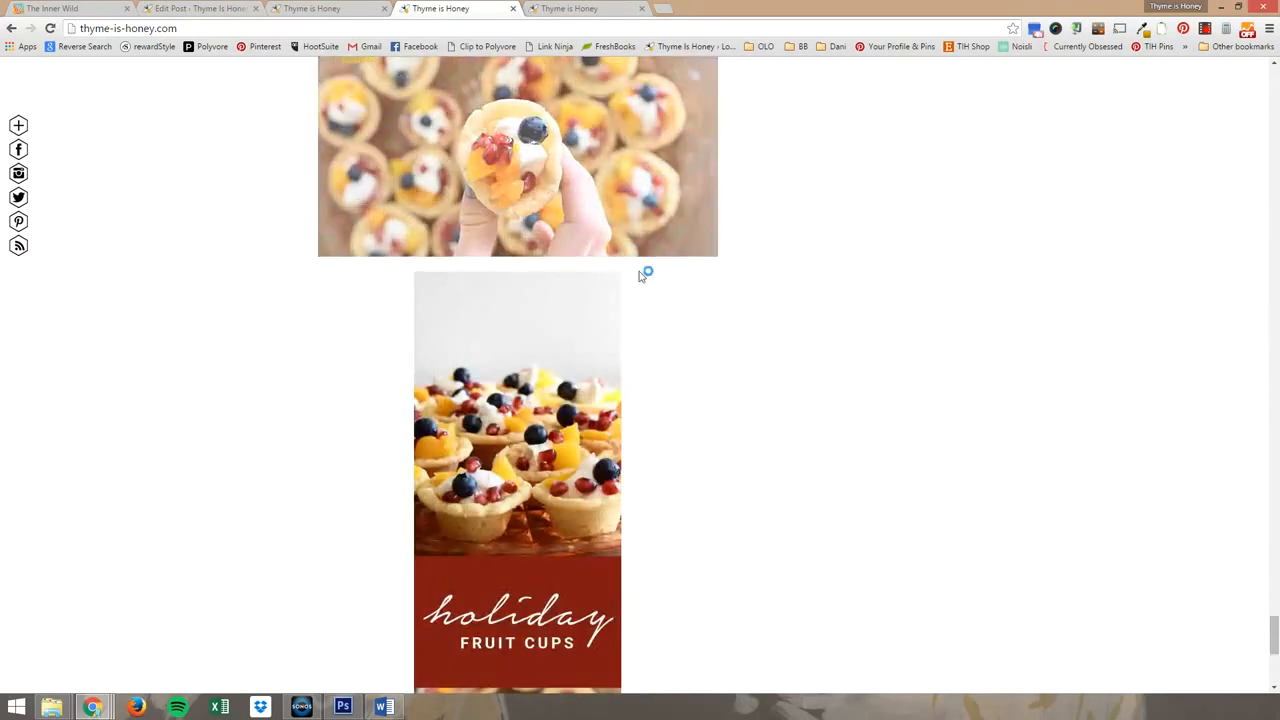
{"action": "scroll", "coordinate": [831, 314], "scroll_direction": "down", "scroll_amount": 3}
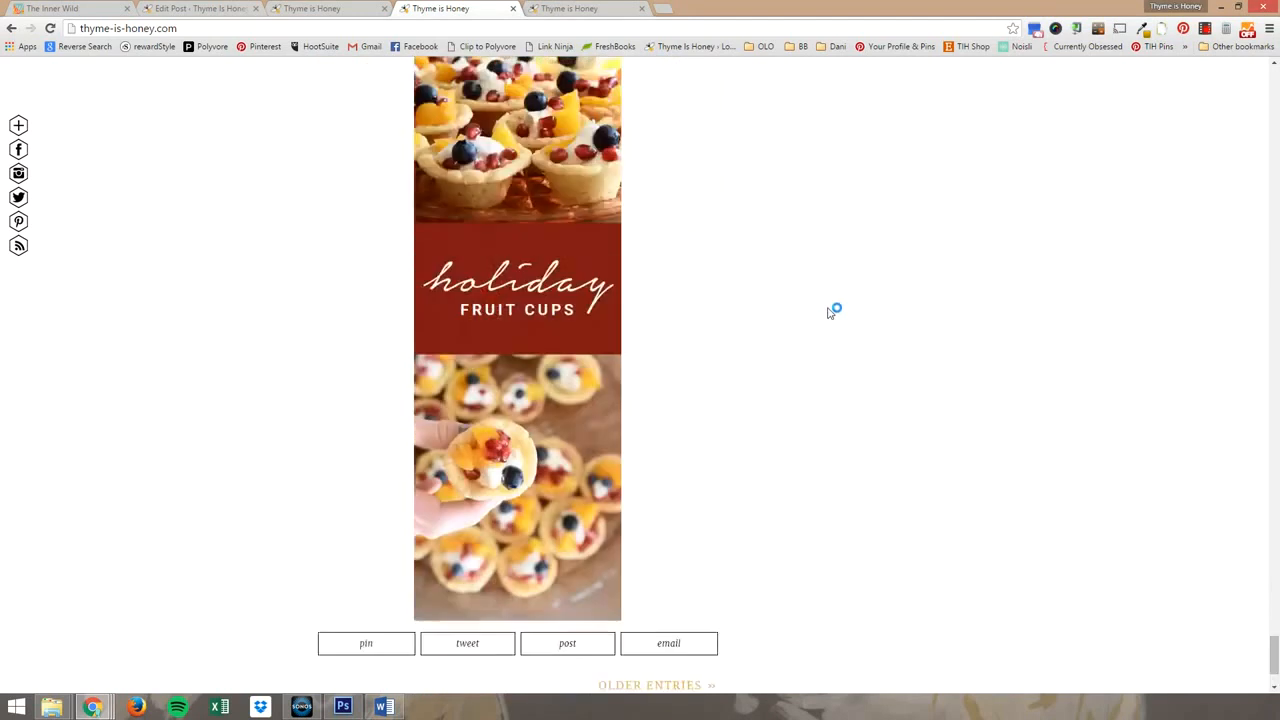
{"action": "scroll", "coordinate": [830, 316], "scroll_direction": "up", "scroll_amount": 3}
{"action": "scroll", "coordinate": [834, 300], "scroll_direction": "down", "scroll_amount": 1}
{"action": "scroll", "coordinate": [850, 315], "scroll_direction": "down", "scroll_amount": 1}
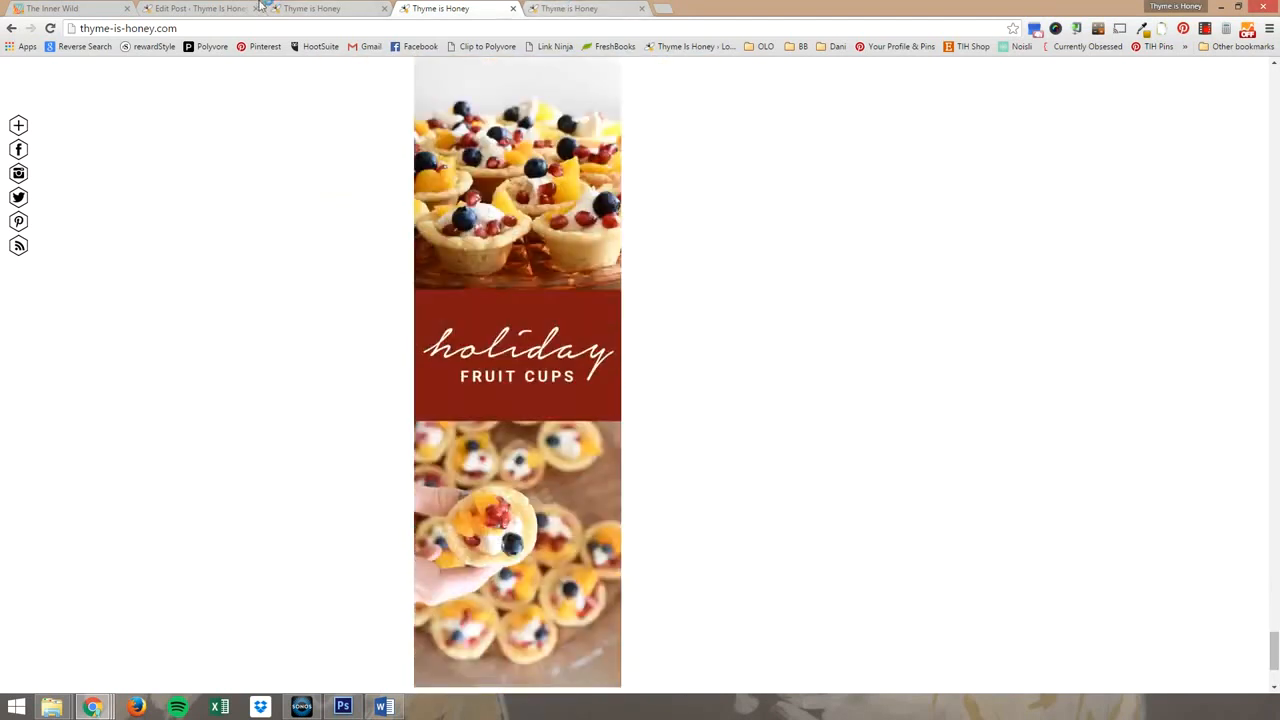
In the post editor, insert a Read More tag between the last fruit cup photo and the tall recipe image, and update the post.
{"action": "left_click", "coordinate": [195, 8]}
{"action": "scroll", "coordinate": [707, 392], "scroll_direction": "down", "scroll_amount": 5}
{"action": "scroll", "coordinate": [705, 390], "scroll_direction": "down", "scroll_amount": 10}
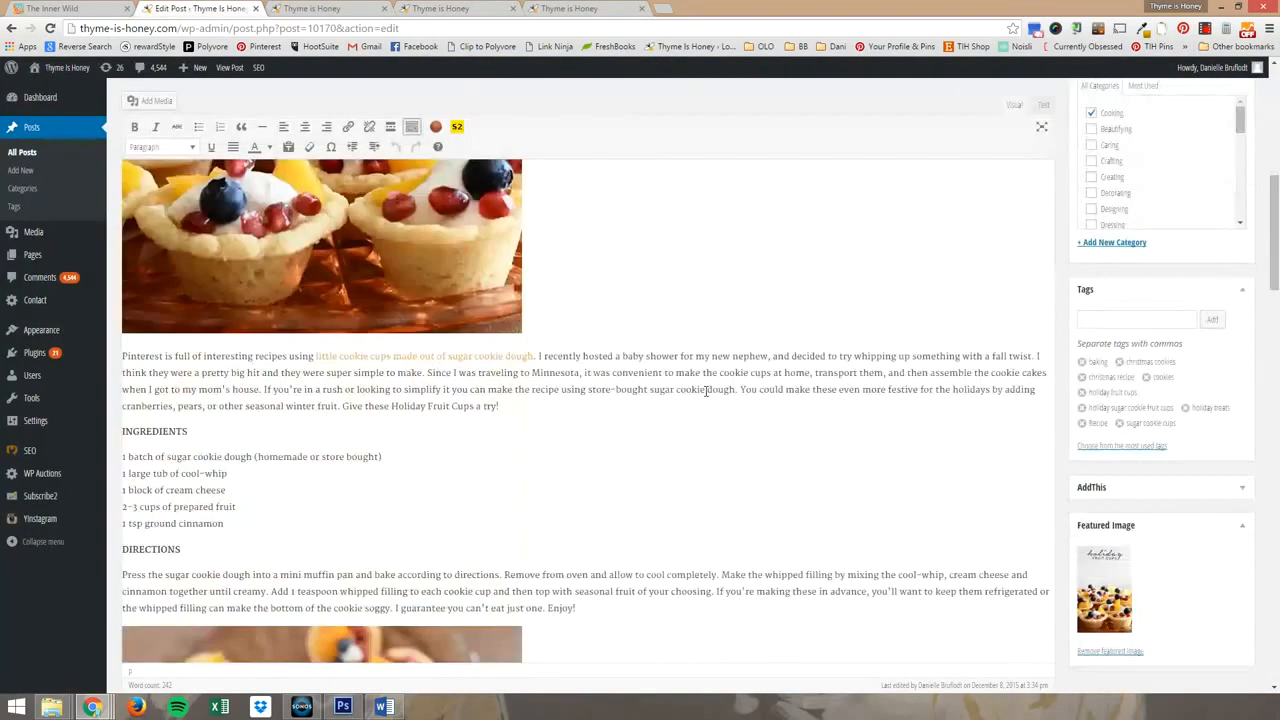
{"action": "left_click", "coordinate": [568, 338]}
{"action": "key", "text": "Return"}
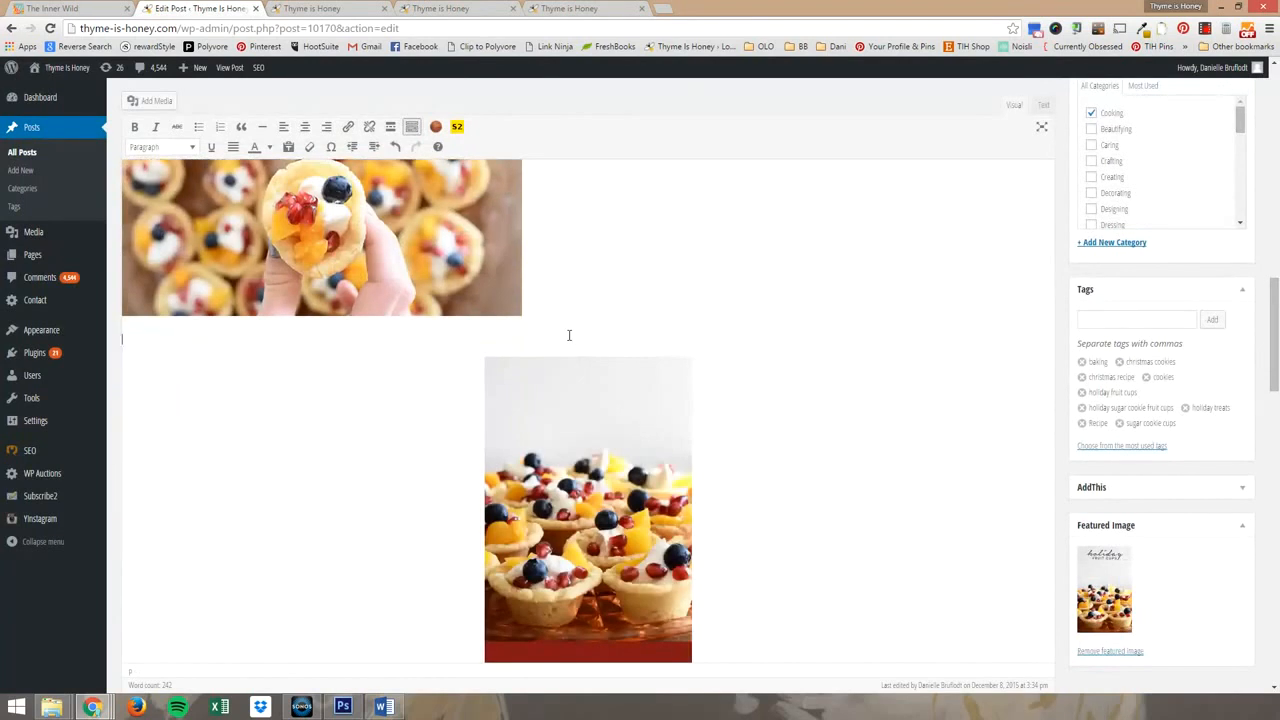
{"action": "left_click", "coordinate": [391, 127]}
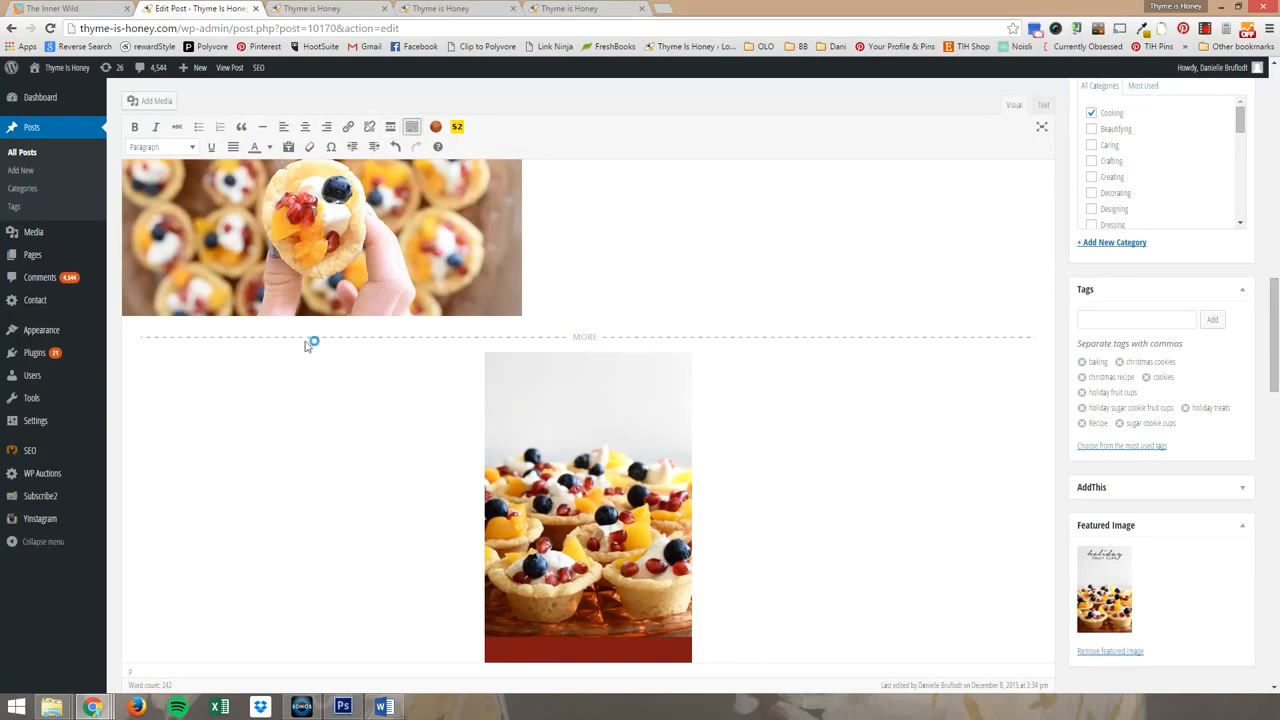
{"action": "scroll", "coordinate": [1240, 228], "scroll_direction": "up", "scroll_amount": 3}
{"action": "left_click", "coordinate": [1228, 223]}
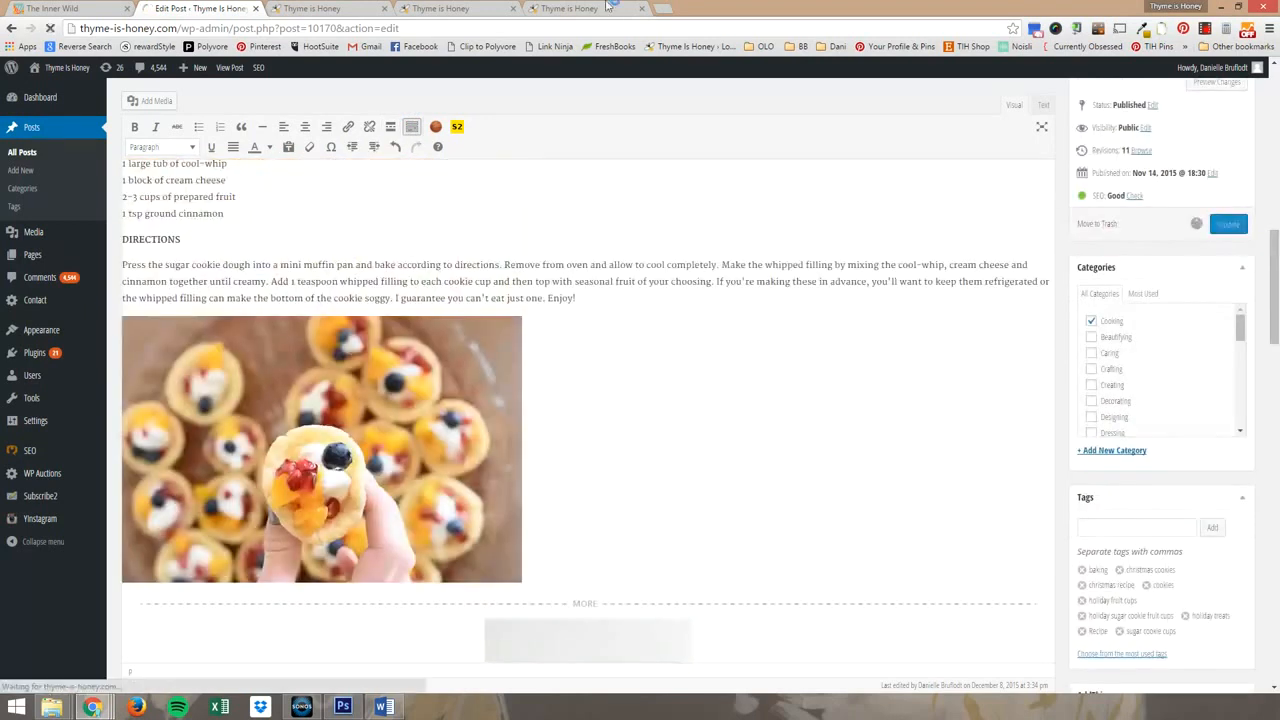
Reload the live blog home page and check where the Holiday Fruit Cups post is cut off.
{"action": "left_click", "coordinate": [480, 8]}
{"action": "left_click", "coordinate": [298, 25]}
{"action": "key", "text": "Return"}
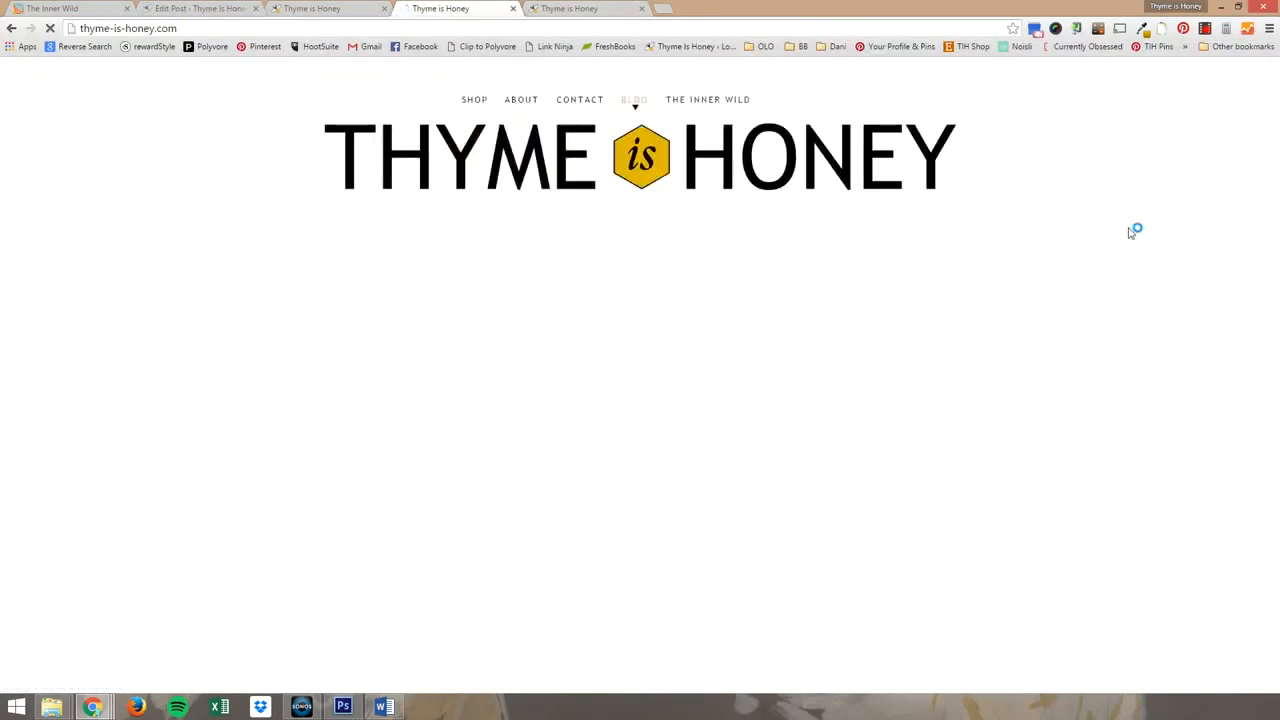
{"action": "left_click_drag", "start_coordinate": [1274, 87], "coordinate": [1274, 570]}
{"action": "scroll", "coordinate": [1104, 446], "scroll_direction": "down", "scroll_amount": 10}
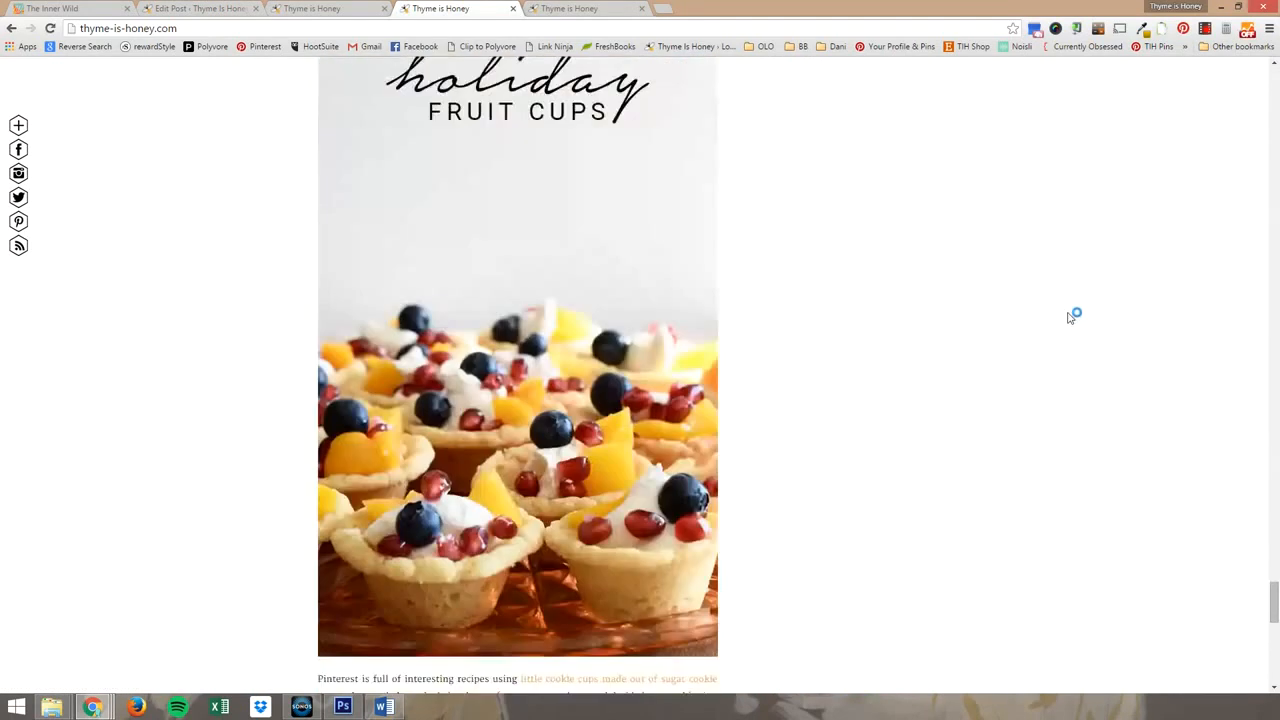
{"action": "scroll", "coordinate": [1065, 287], "scroll_direction": "down", "scroll_amount": 3}
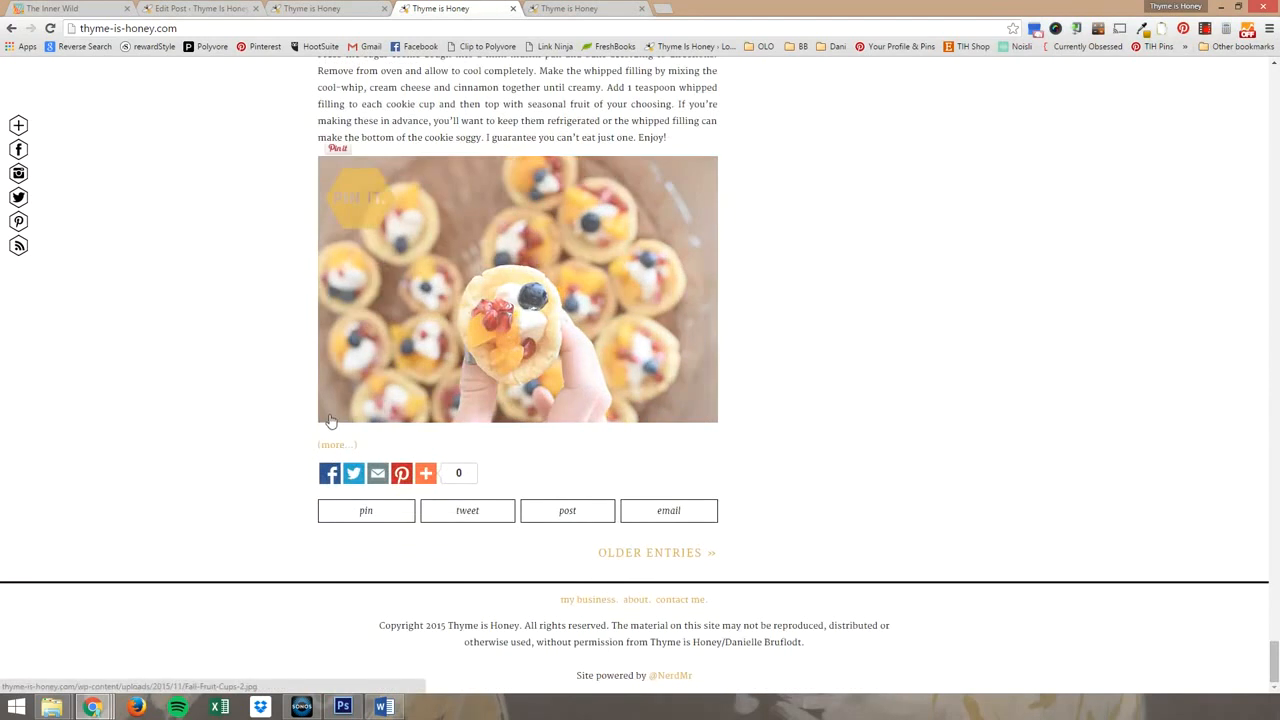
Open the full Holiday Fruit Cups post from its title and examine the tall recipe image at its end.
{"action": "scroll", "coordinate": [331, 420], "scroll_direction": "up", "scroll_amount": 15}
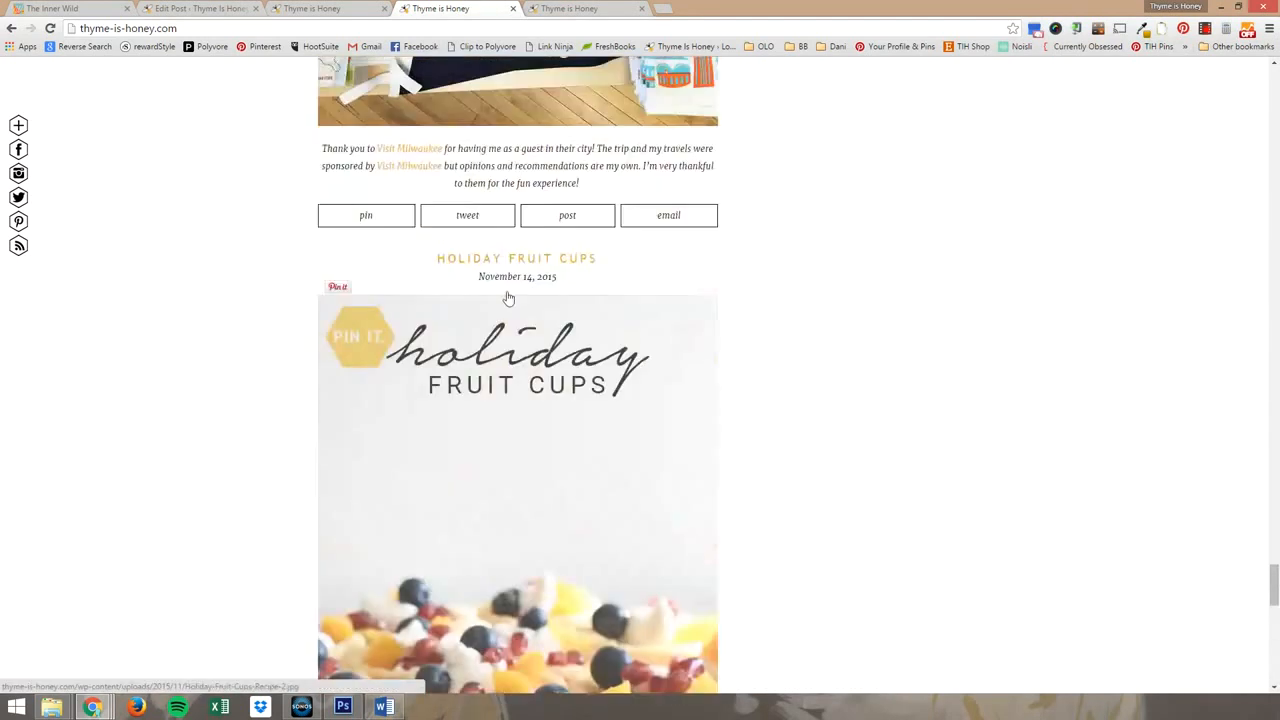
{"action": "left_click", "coordinate": [540, 264]}
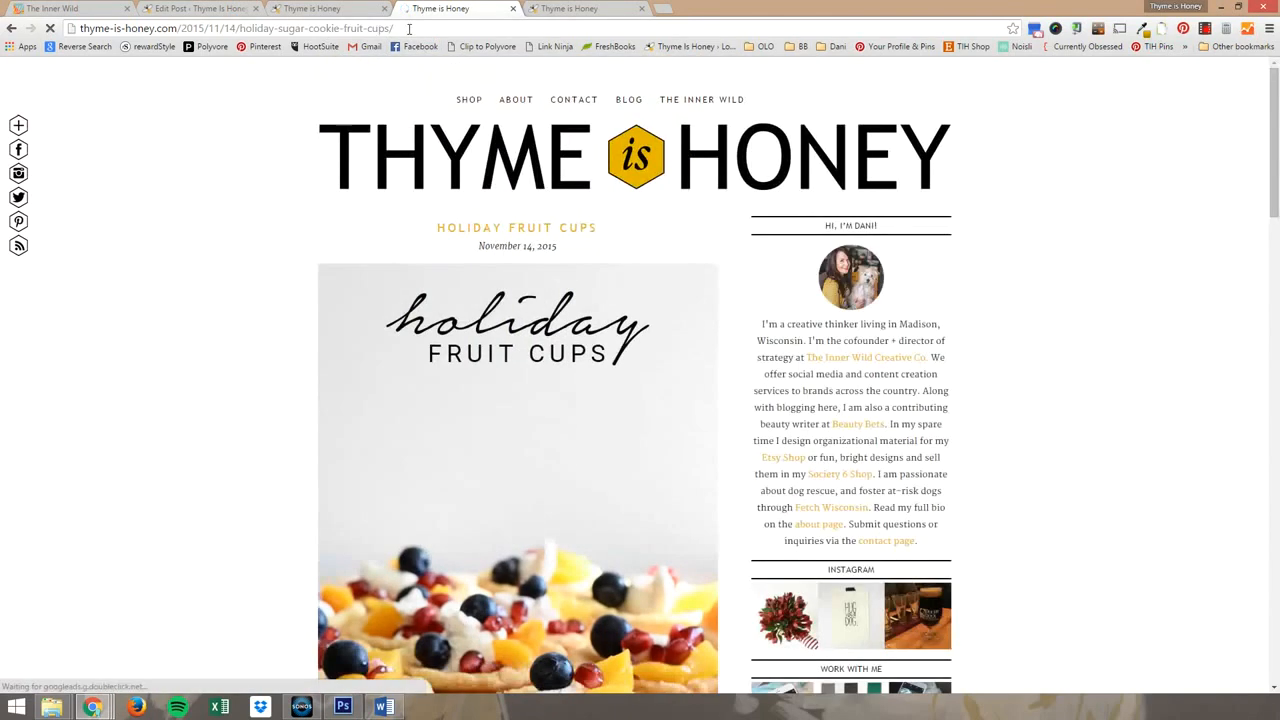
{"action": "scroll", "coordinate": [85, 218], "scroll_direction": "down", "scroll_amount": 2}
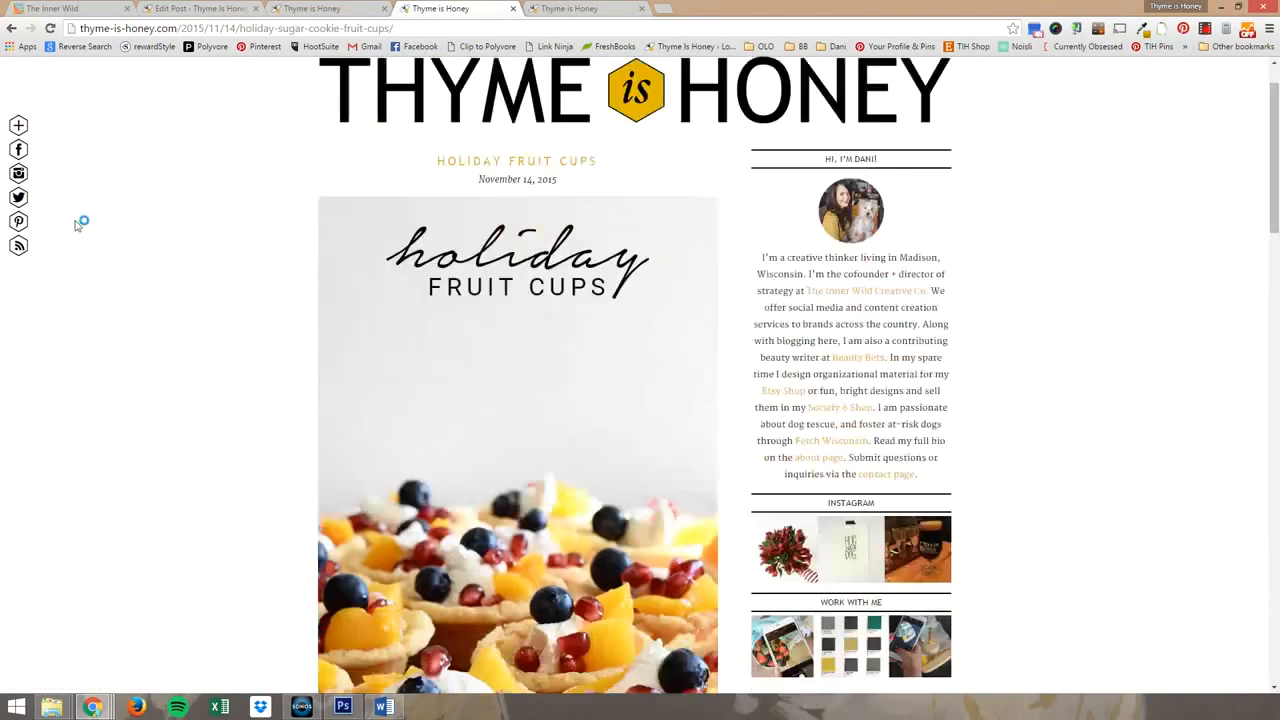
{"action": "scroll", "coordinate": [180, 240], "scroll_direction": "down", "scroll_amount": 15}
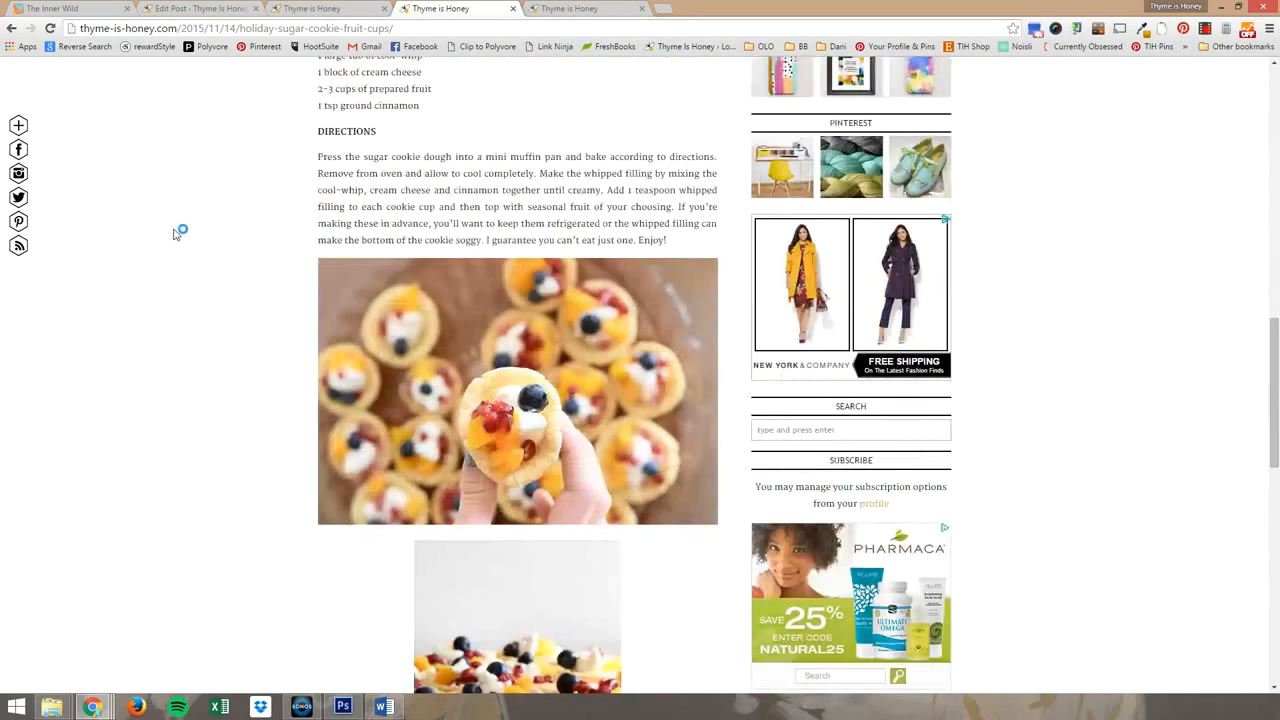
{"action": "scroll", "coordinate": [180, 230], "scroll_direction": "down", "scroll_amount": 3}
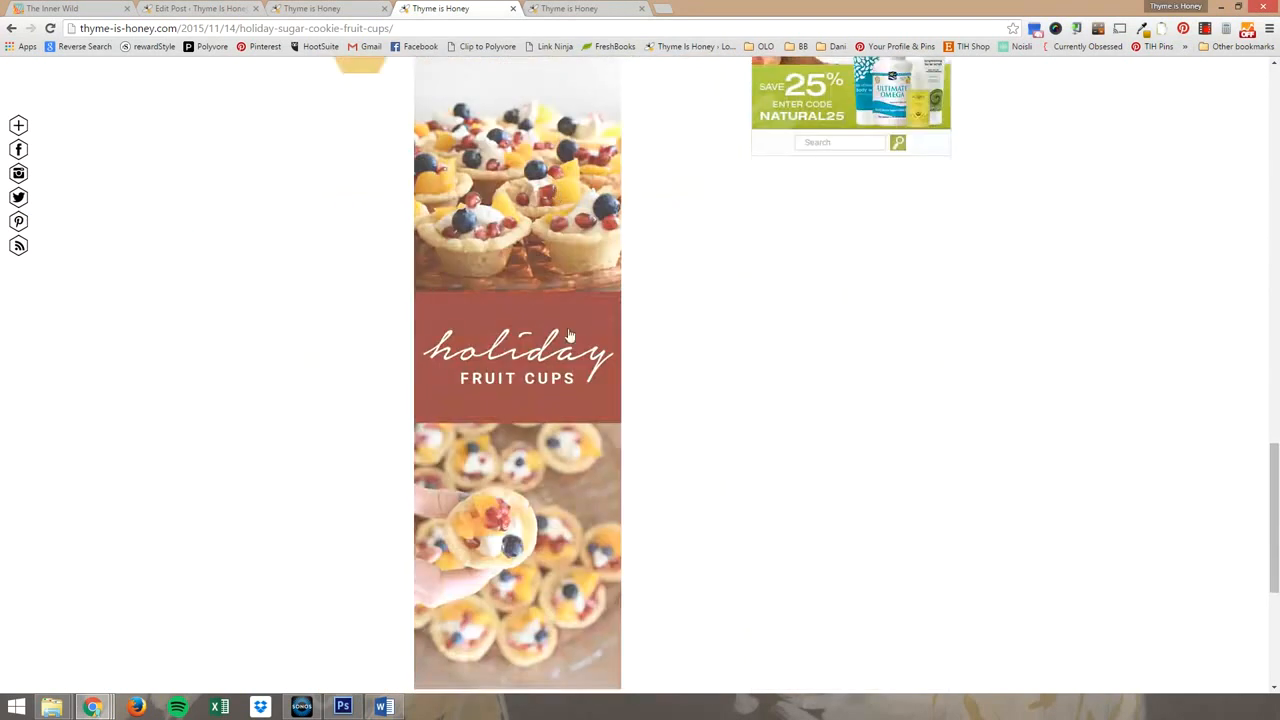
{"action": "scroll", "coordinate": [572, 334], "scroll_direction": "down", "scroll_amount": 1}
{"action": "scroll", "coordinate": [772, 325], "scroll_direction": "up", "scroll_amount": 3}
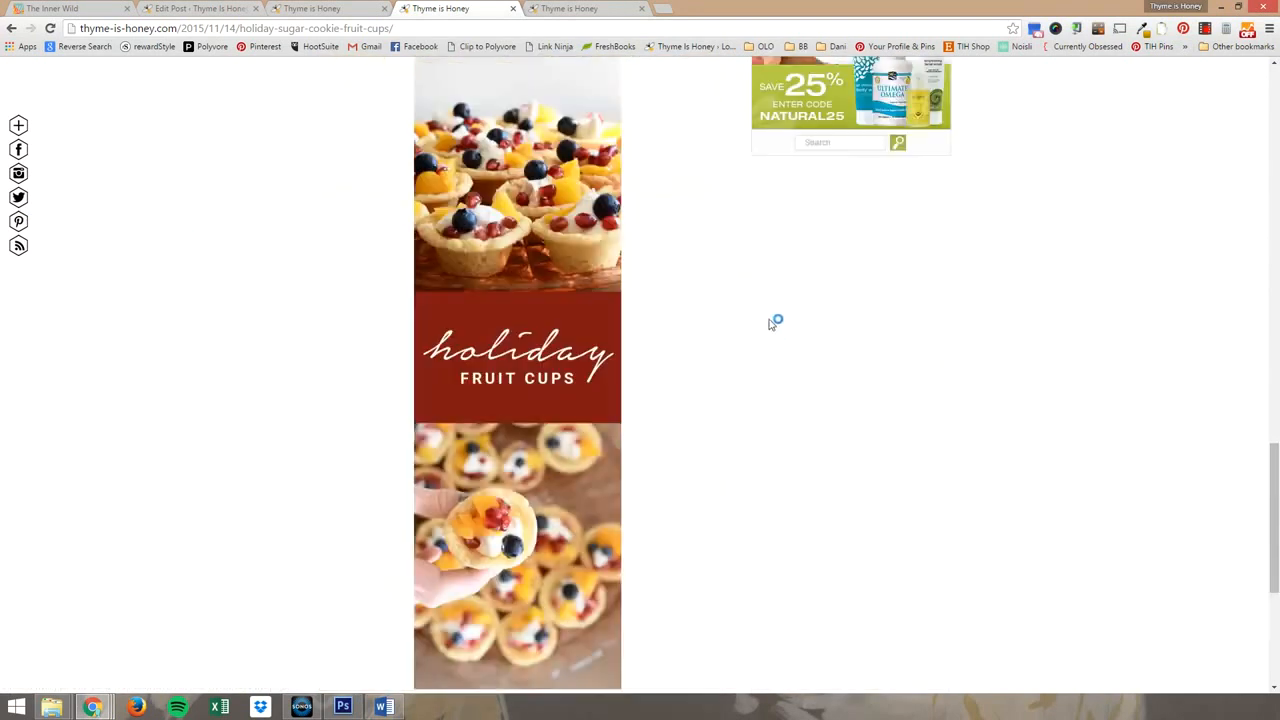
{"action": "scroll", "coordinate": [770, 326], "scroll_direction": "up", "scroll_amount": 2}
{"action": "scroll", "coordinate": [768, 328], "scroll_direction": "down", "scroll_amount": 1}
Bring up the Pinterest image picker for the post, look over the pinnable images, and close it without saving a pin.
{"action": "mouse_move", "coordinate": [367, 255]}
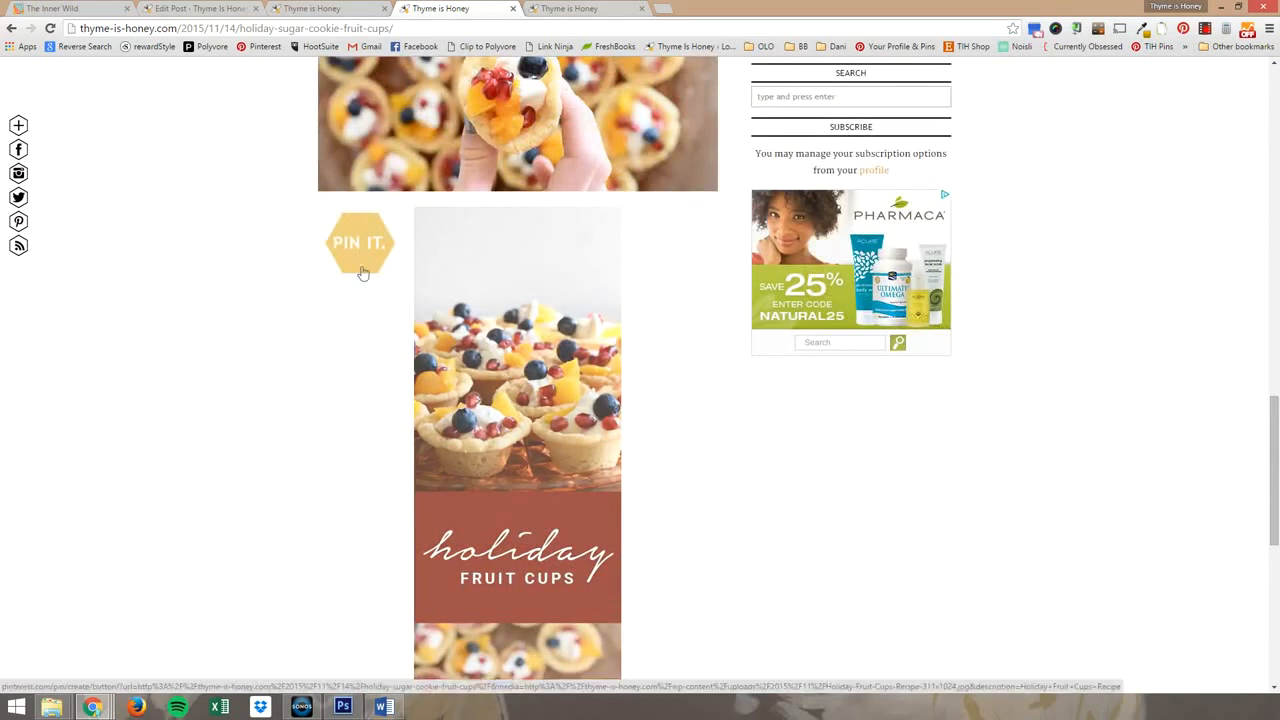
{"action": "left_click", "coordinate": [1186, 30]}
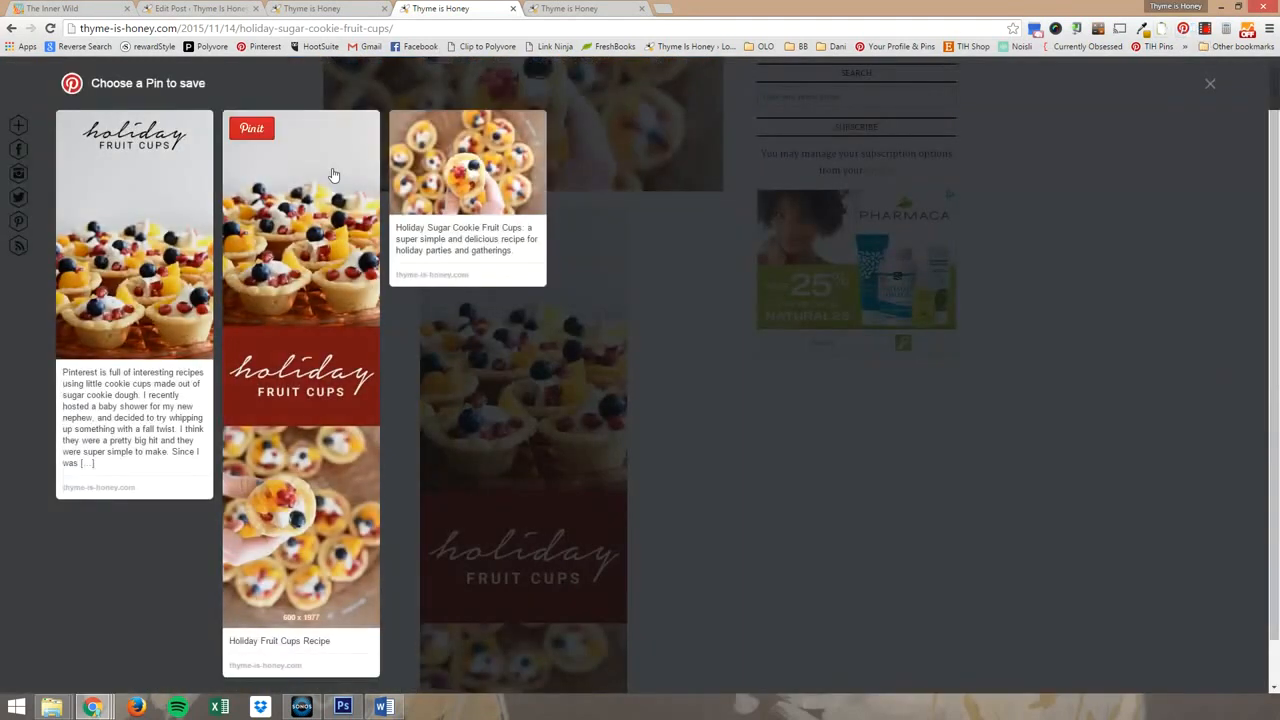
{"action": "mouse_move", "coordinate": [312, 344]}
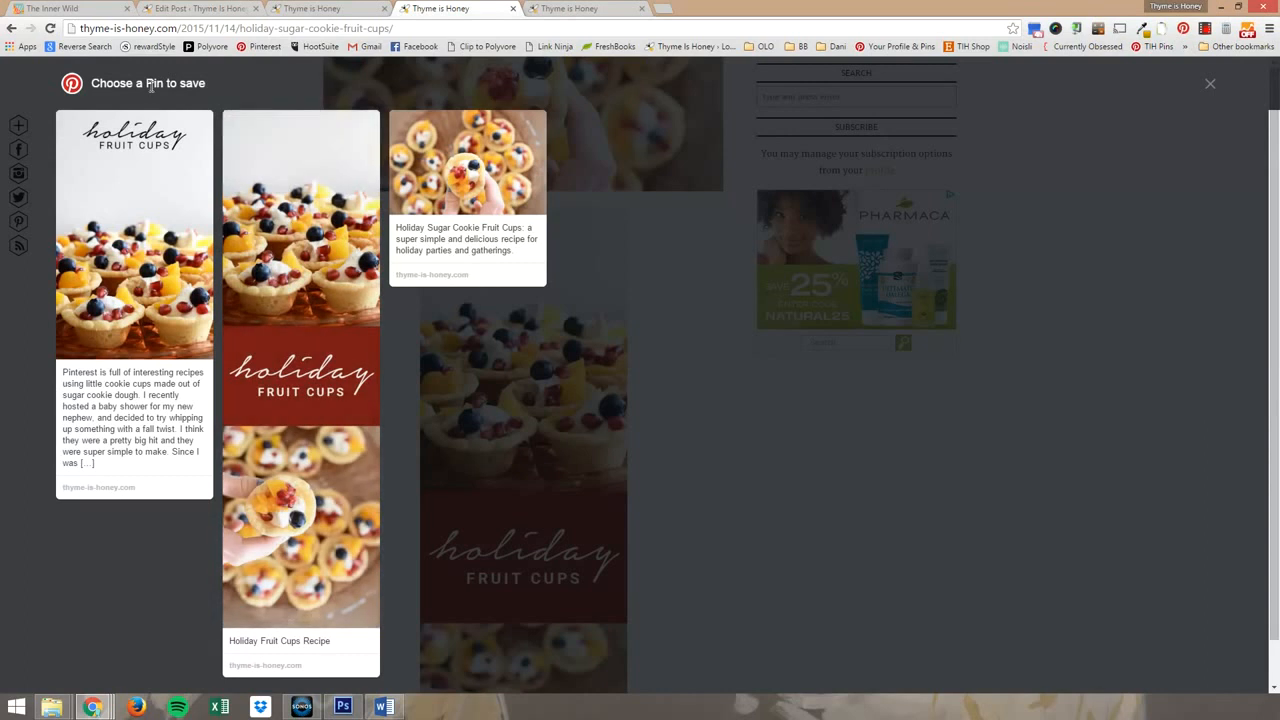
{"action": "left_click", "coordinate": [1211, 86]}
Examine the full live post from its opening image through the recipe to the tall image at the end.
{"action": "mouse_move", "coordinate": [630, 206]}
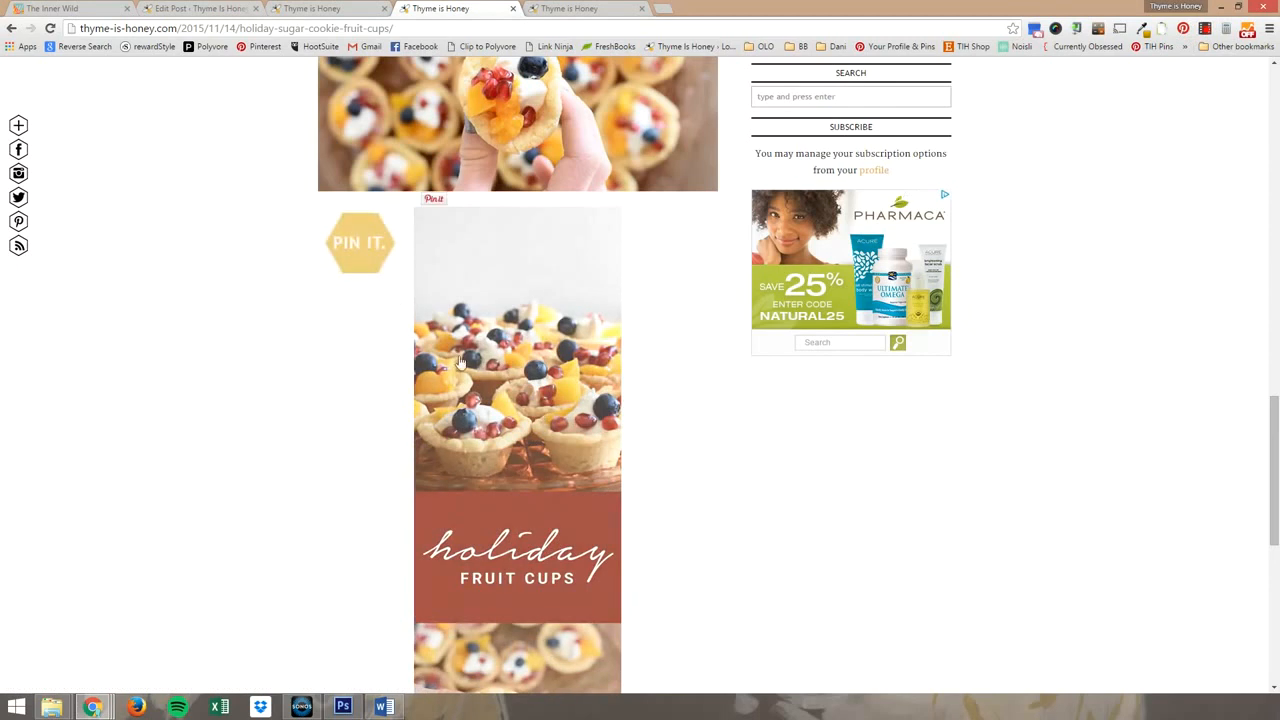
{"action": "scroll", "coordinate": [534, 373], "scroll_direction": "down", "scroll_amount": 1}
{"action": "scroll", "coordinate": [534, 373], "scroll_direction": "down", "scroll_amount": 2}
{"action": "scroll", "coordinate": [780, 391], "scroll_direction": "up", "scroll_amount": 10}
{"action": "scroll", "coordinate": [1140, 385], "scroll_direction": "up", "scroll_amount": 4}
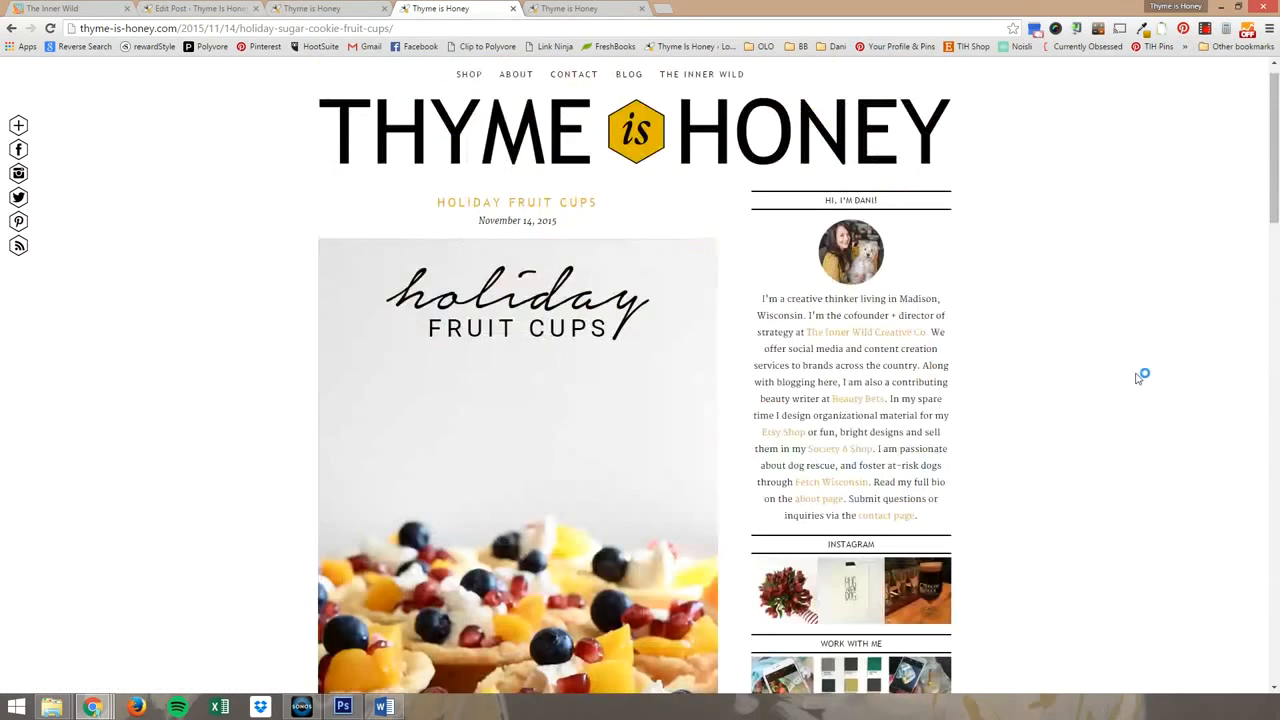
{"action": "scroll", "coordinate": [1137, 375], "scroll_direction": "down", "scroll_amount": 5}
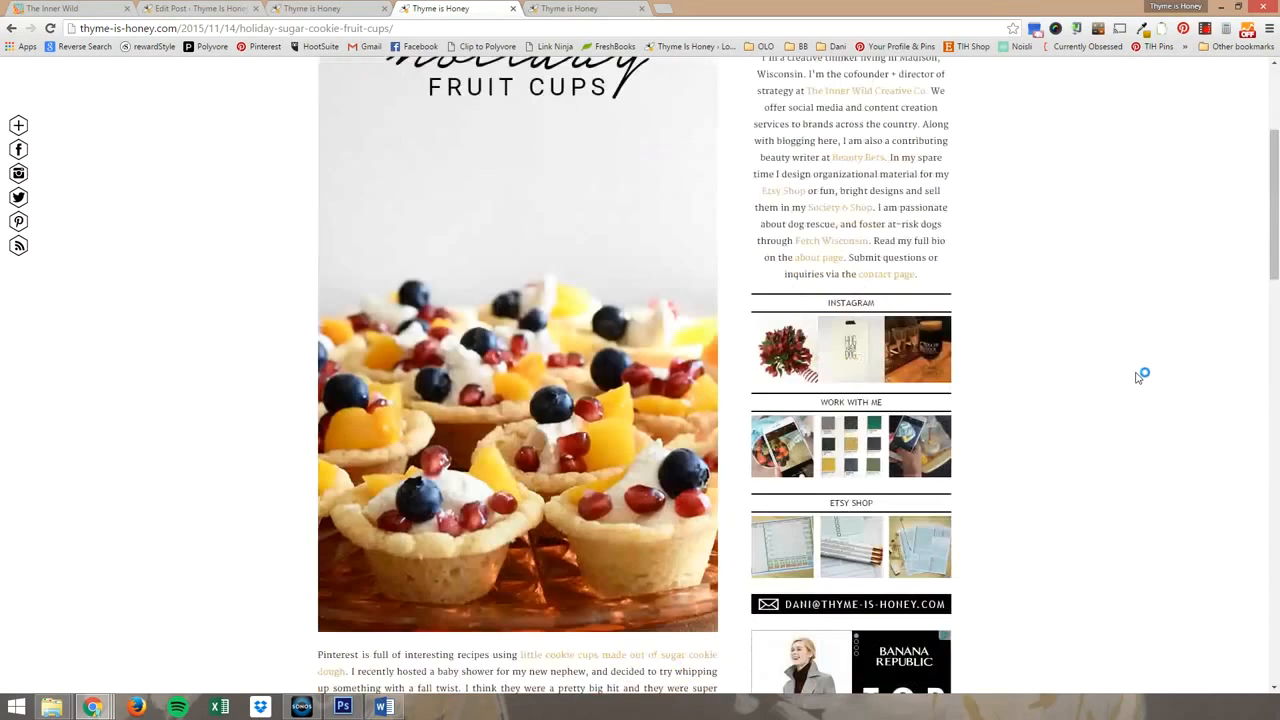
{"action": "scroll", "coordinate": [1138, 377], "scroll_direction": "down", "scroll_amount": 2}
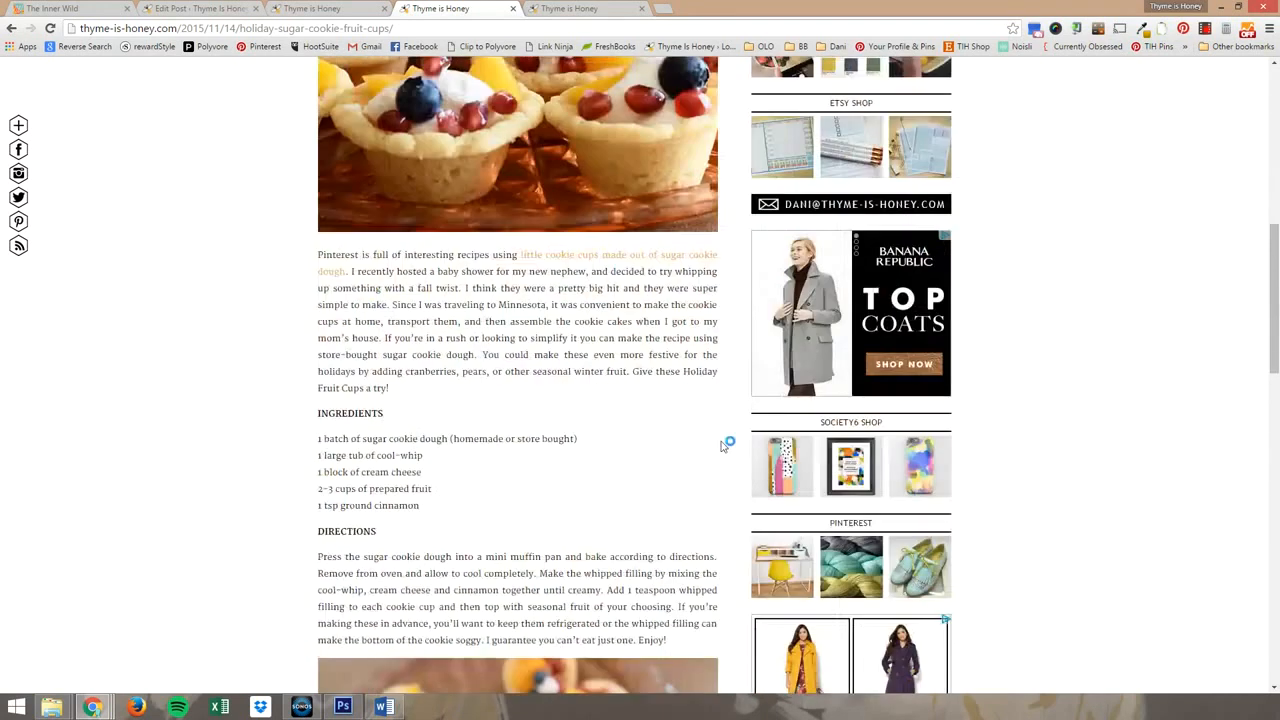
{"action": "scroll", "coordinate": [249, 488], "scroll_direction": "down", "scroll_amount": 5}
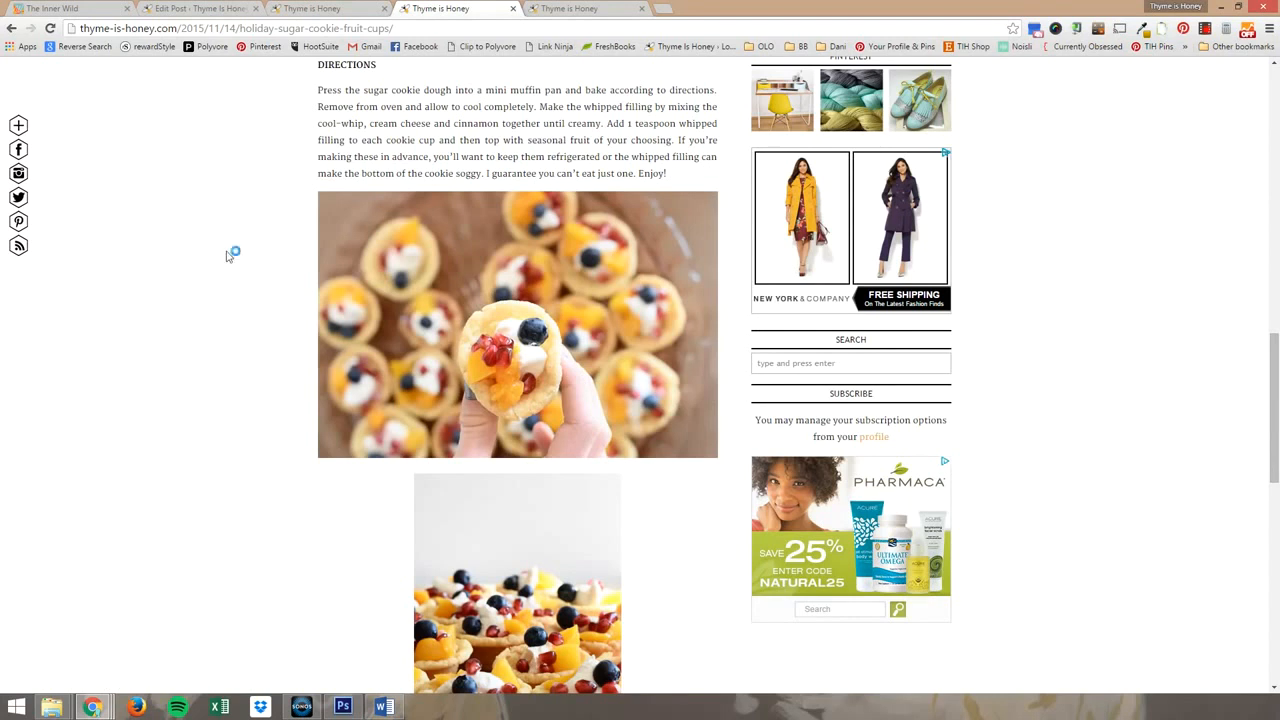
{"action": "scroll", "coordinate": [400, 315], "scroll_direction": "down", "scroll_amount": 3}
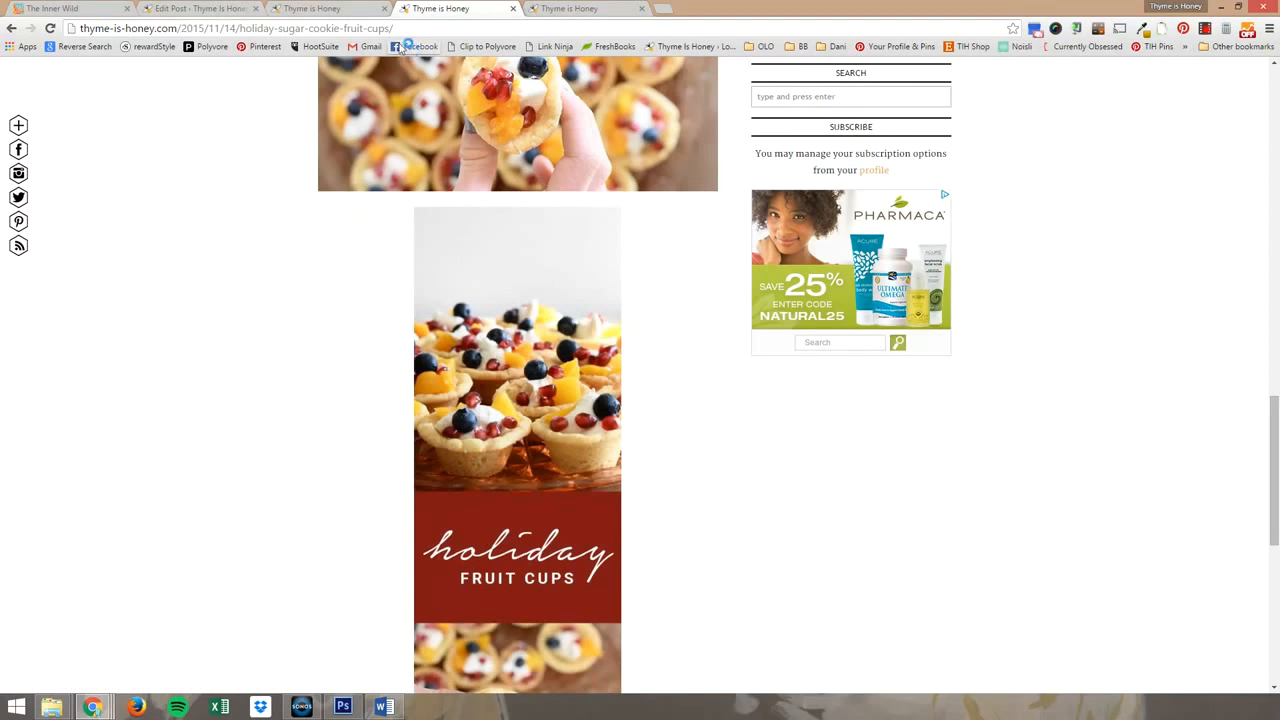
Return to the post editor and delete the Read More tag above the tall recipe image.
{"action": "left_click", "coordinate": [217, 7]}
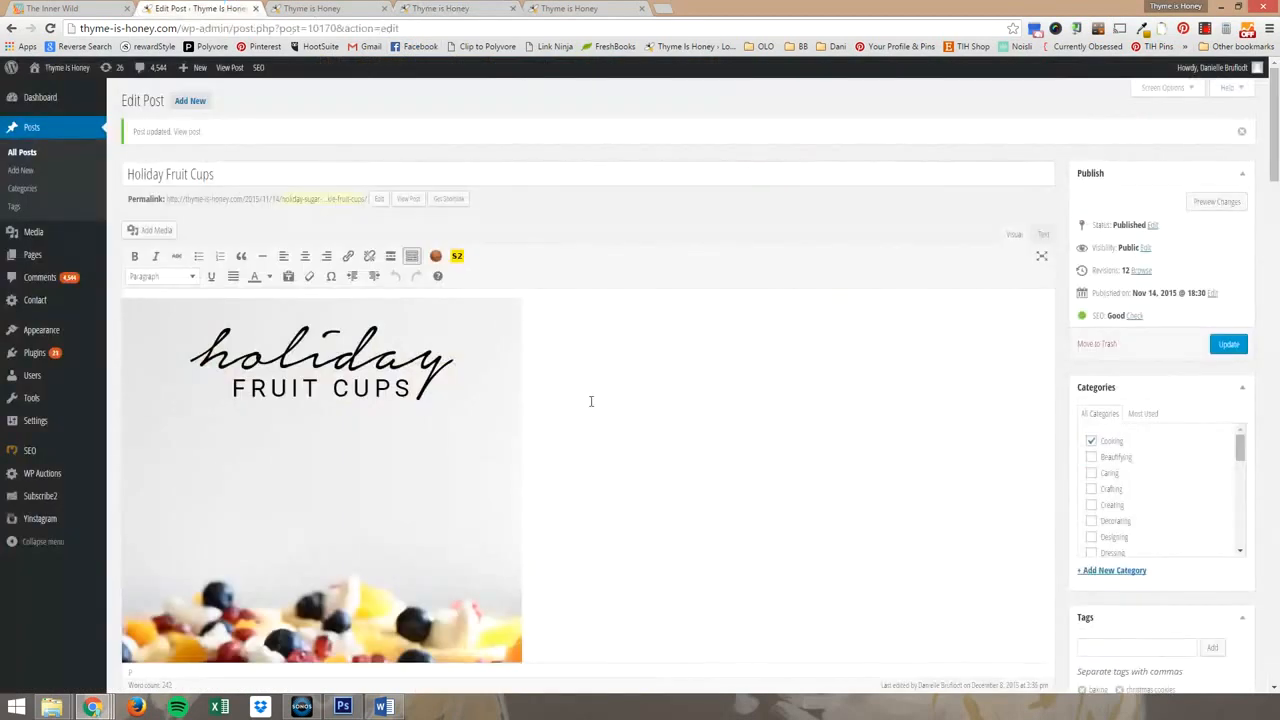
{"action": "scroll", "coordinate": [683, 412], "scroll_direction": "down", "scroll_amount": 7}
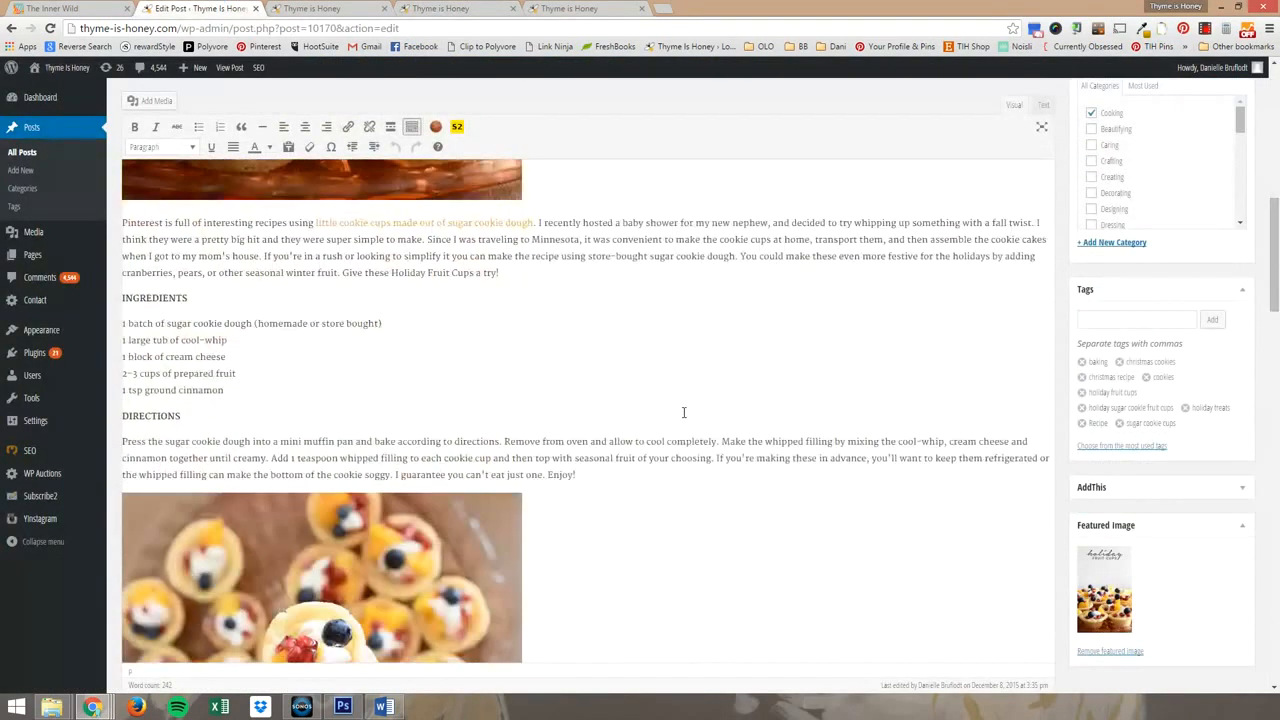
{"action": "scroll", "coordinate": [683, 412], "scroll_direction": "down", "scroll_amount": 6}
{"action": "left_click", "coordinate": [503, 313]}
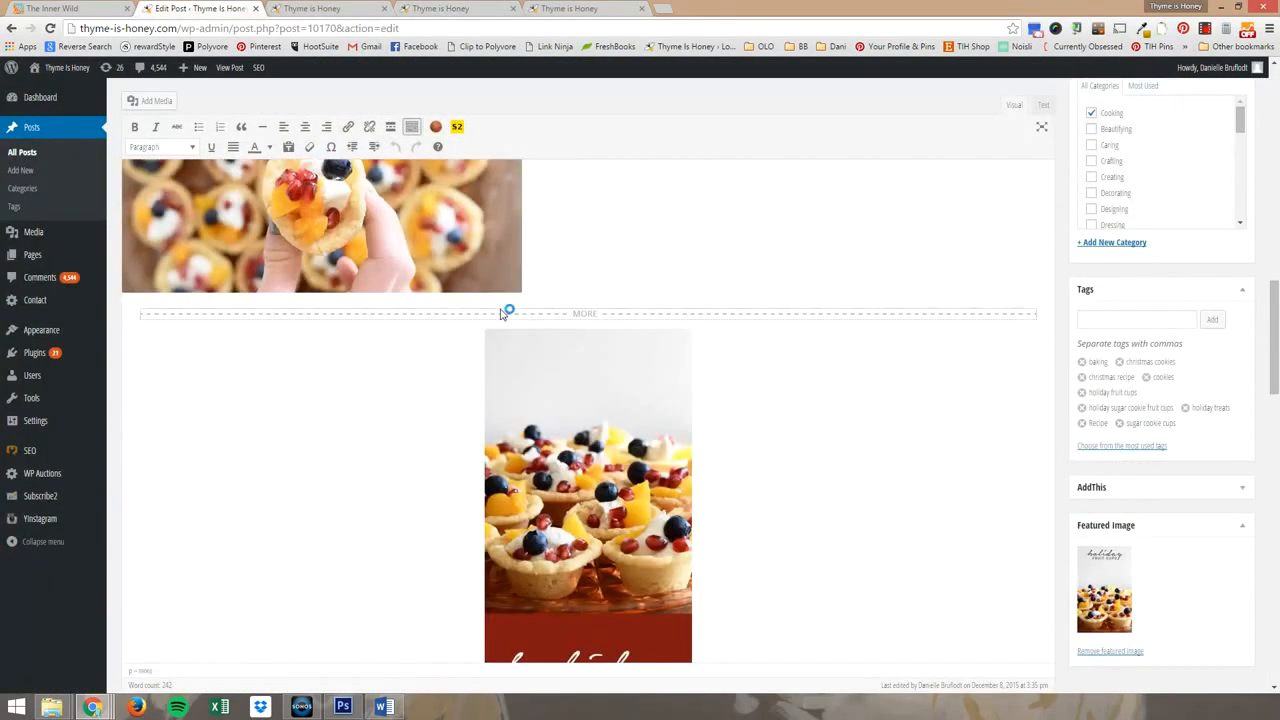
{"action": "key", "text": "Delete"}
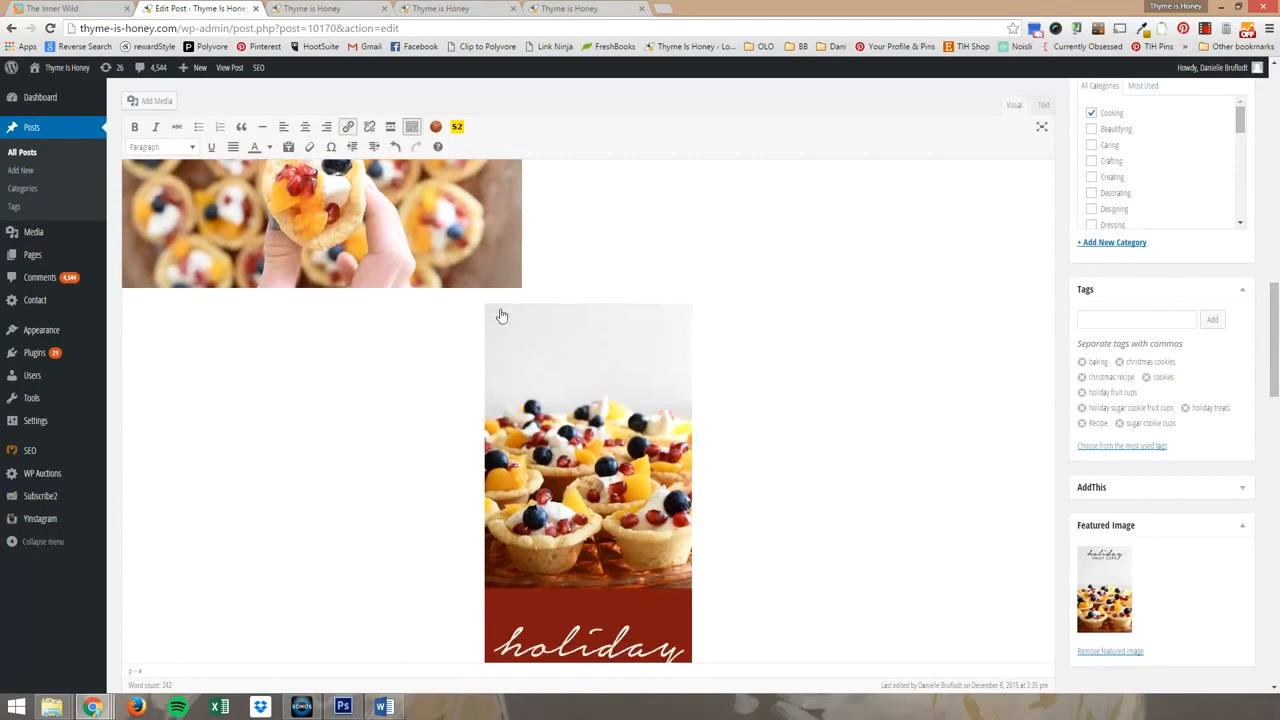
Show the post's HTML code, locate the tall recipe image's code at its end, and place the cursor just before its img tag.
{"action": "left_click", "coordinate": [664, 364]}
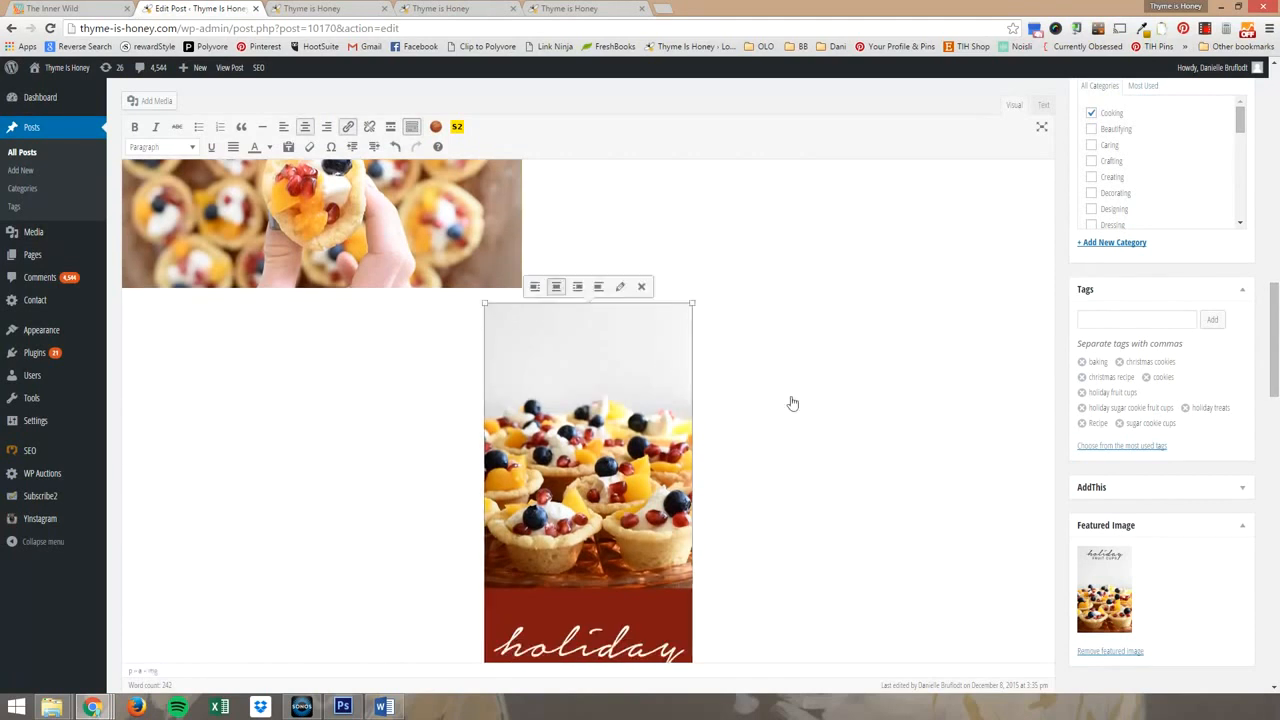
{"action": "scroll", "coordinate": [792, 404], "scroll_direction": "down", "scroll_amount": 3}
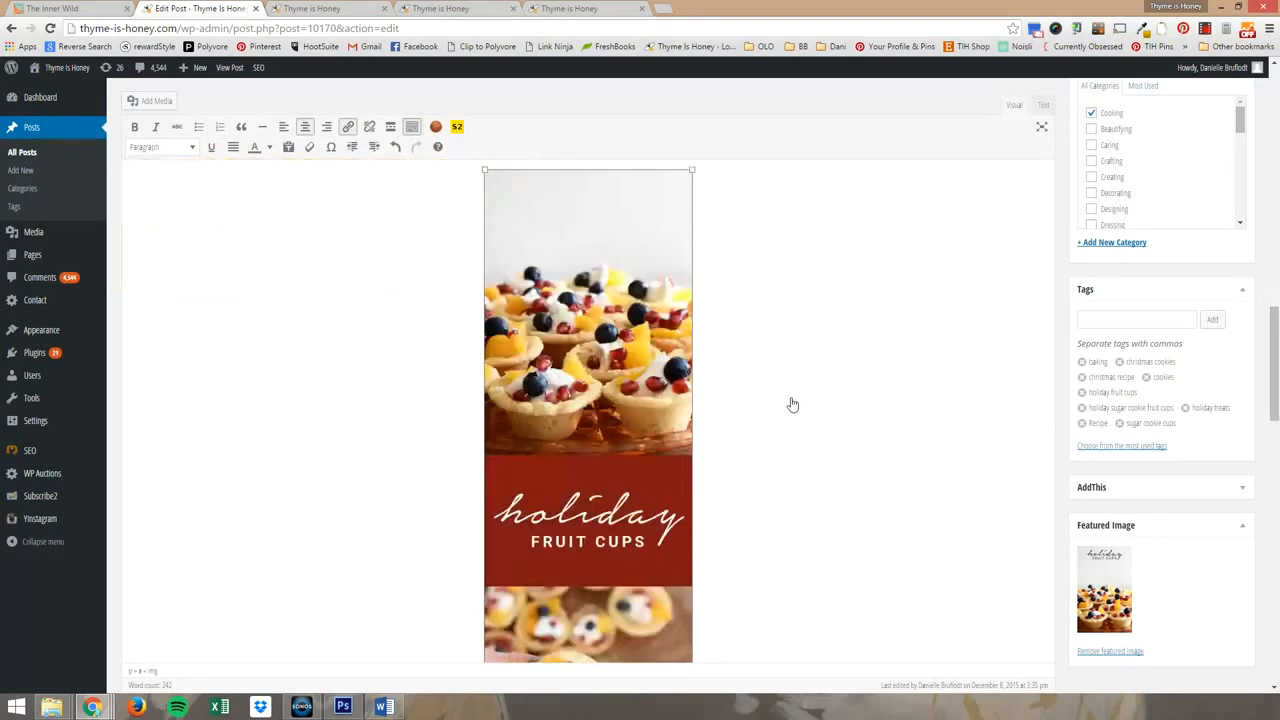
{"action": "scroll", "coordinate": [792, 404], "scroll_direction": "down", "scroll_amount": 1}
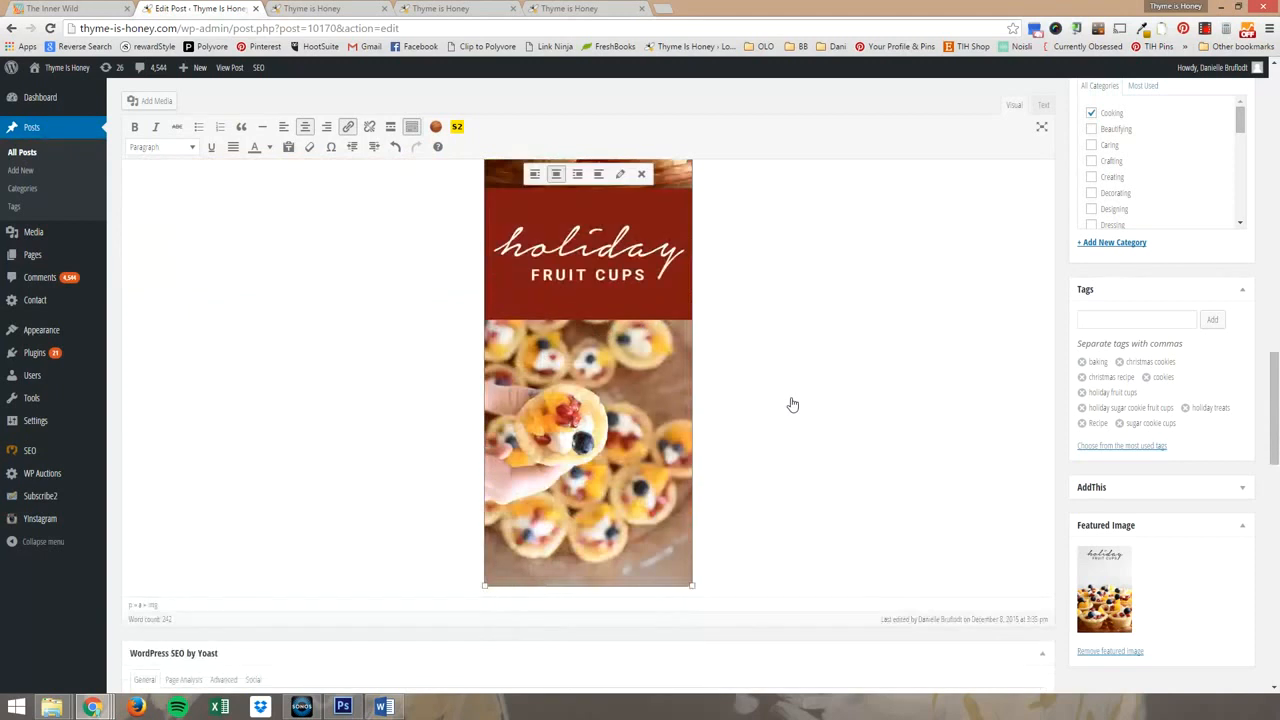
{"action": "scroll", "coordinate": [792, 404], "scroll_direction": "up", "scroll_amount": 3}
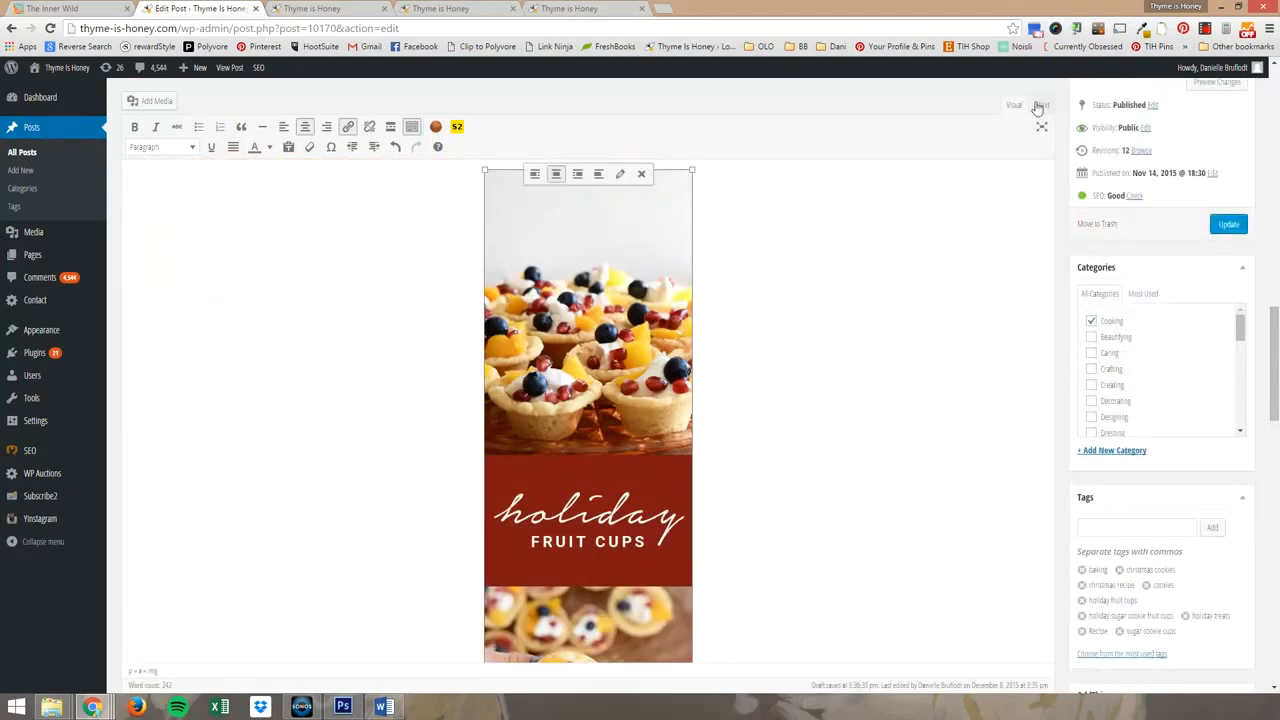
{"action": "left_click", "coordinate": [1042, 105]}
{"action": "scroll", "coordinate": [894, 257], "scroll_direction": "down", "scroll_amount": 2}
{"action": "left_click", "coordinate": [268, 378]}
{"action": "left_click", "coordinate": [735, 375]}
{"action": "left_click_drag", "start_coordinate": [745, 393], "coordinate": [130, 374]}
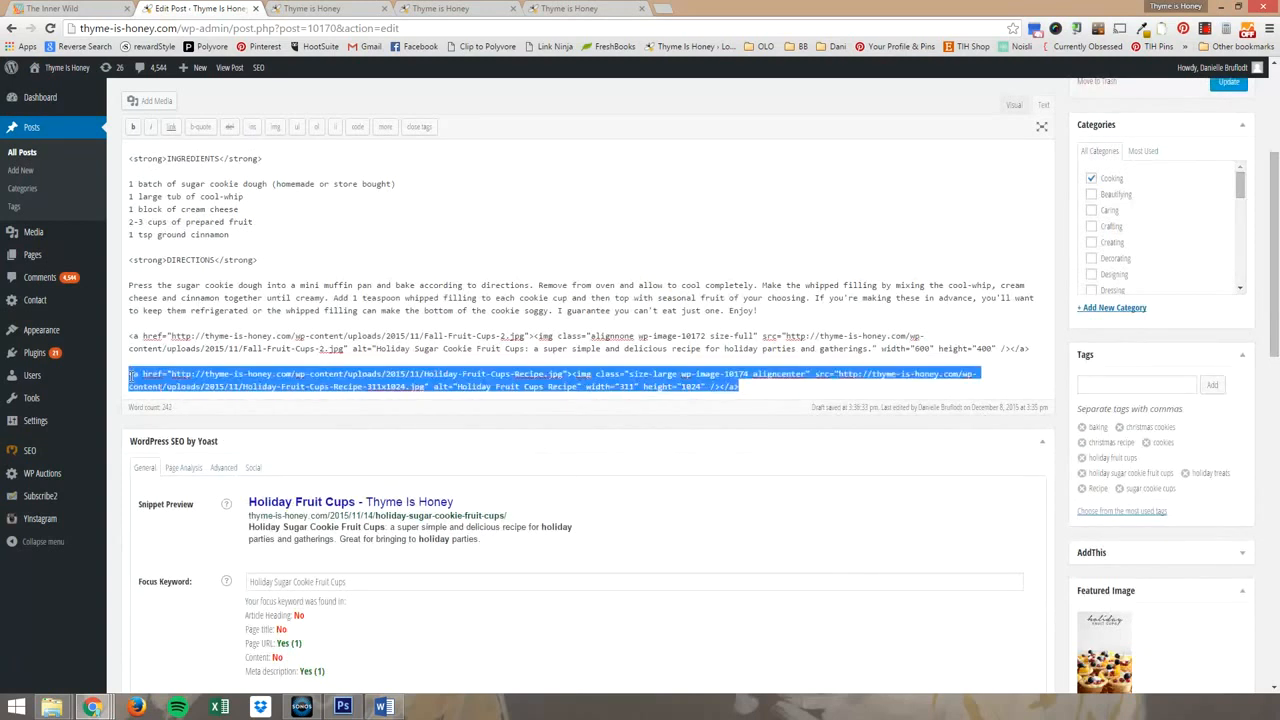
{"action": "left_click", "coordinate": [574, 373]}
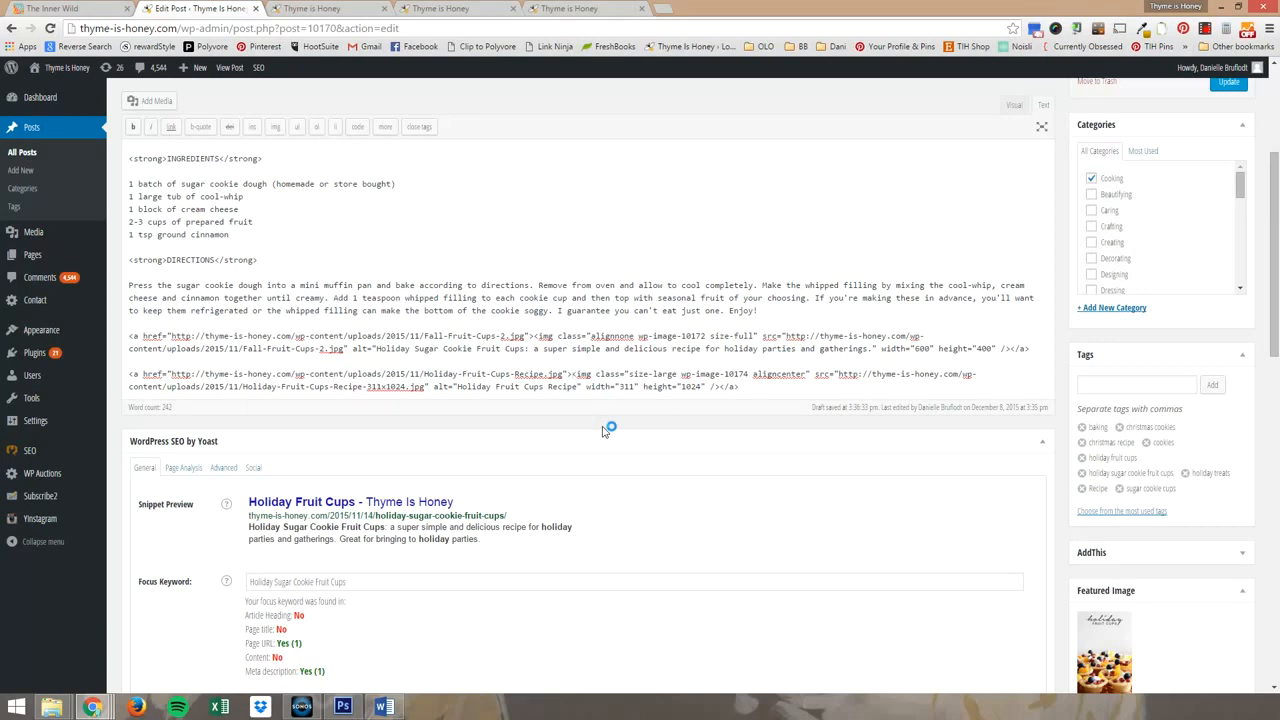
{"action": "type", "text": "img class"}
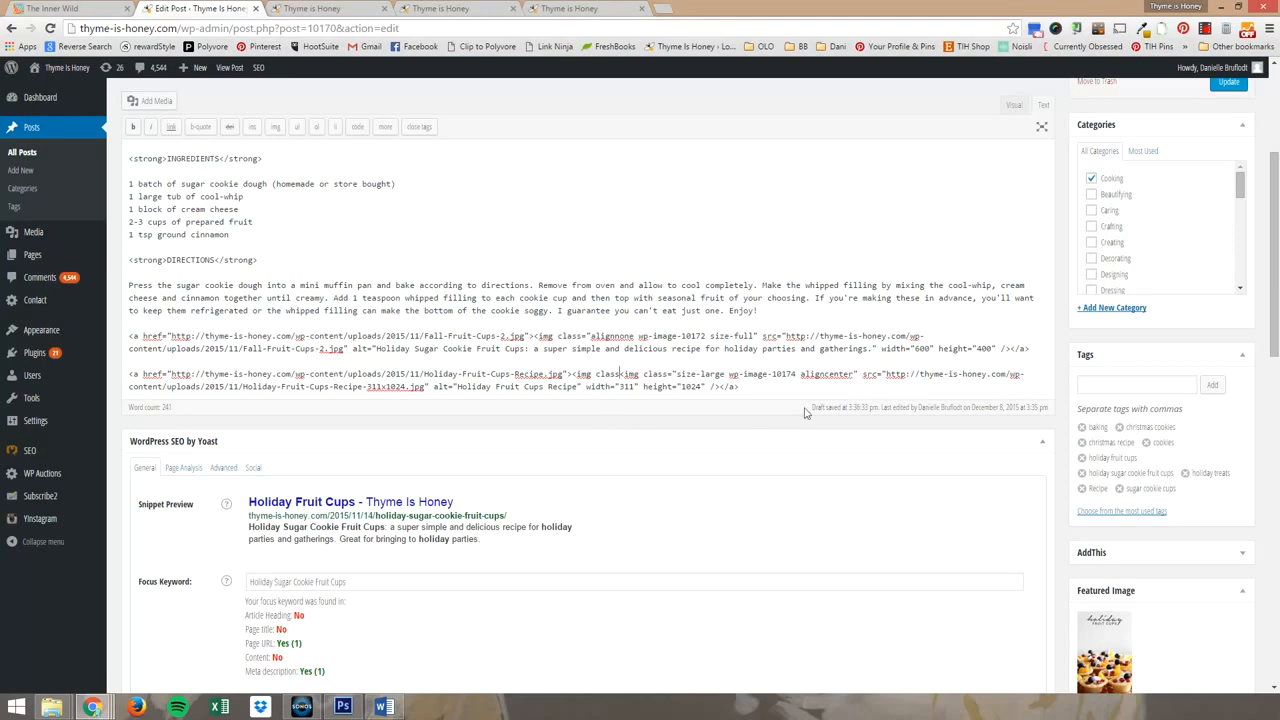
{"action": "key", "text": "BackSpace"}
{"action": "key", "text": "BackSpace"}
{"action": "key", "text": "BackSpace"}
{"action": "key", "text": "BackSpace"}
{"action": "key", "text": "BackSpace"}
{"action": "key", "text": "BackSpace"}
{"action": "key", "text": "BackSpace"}
{"action": "key", "text": "BackSpace"}
{"action": "key", "text": "BackSpace"}
{"action": "key", "text": "BackSpace"}
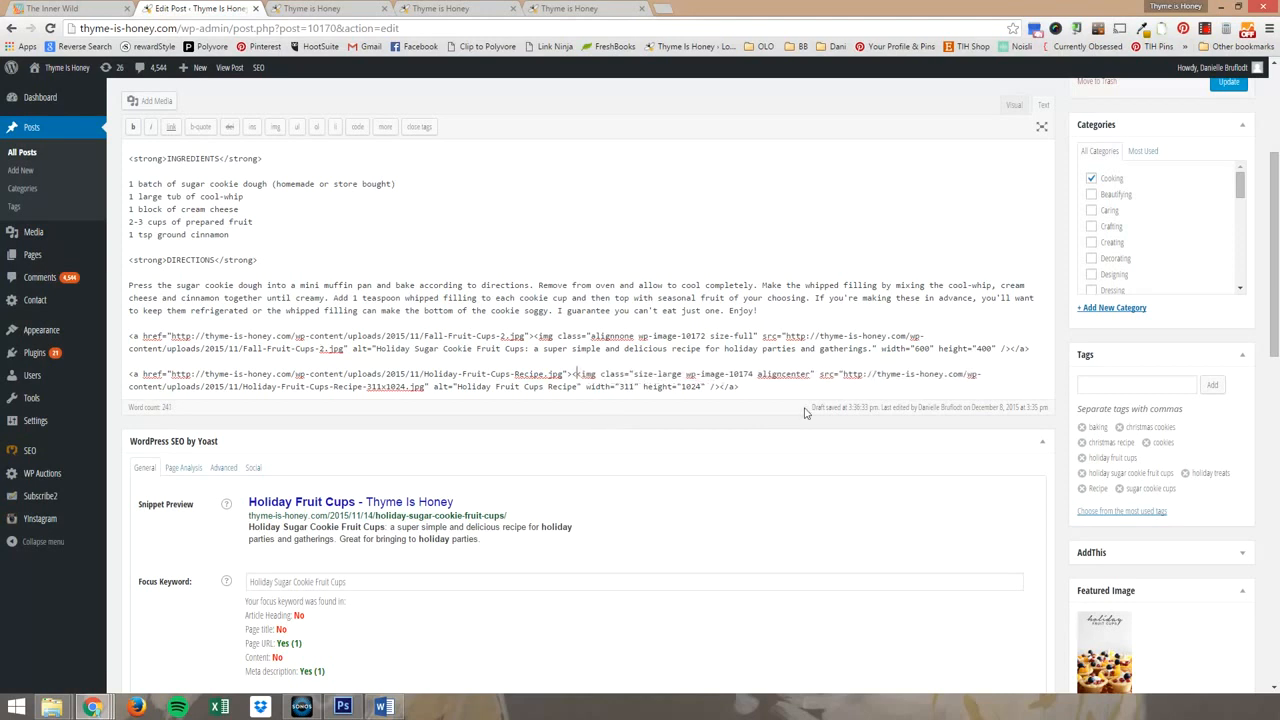
{"action": "key", "text": "Delete"}
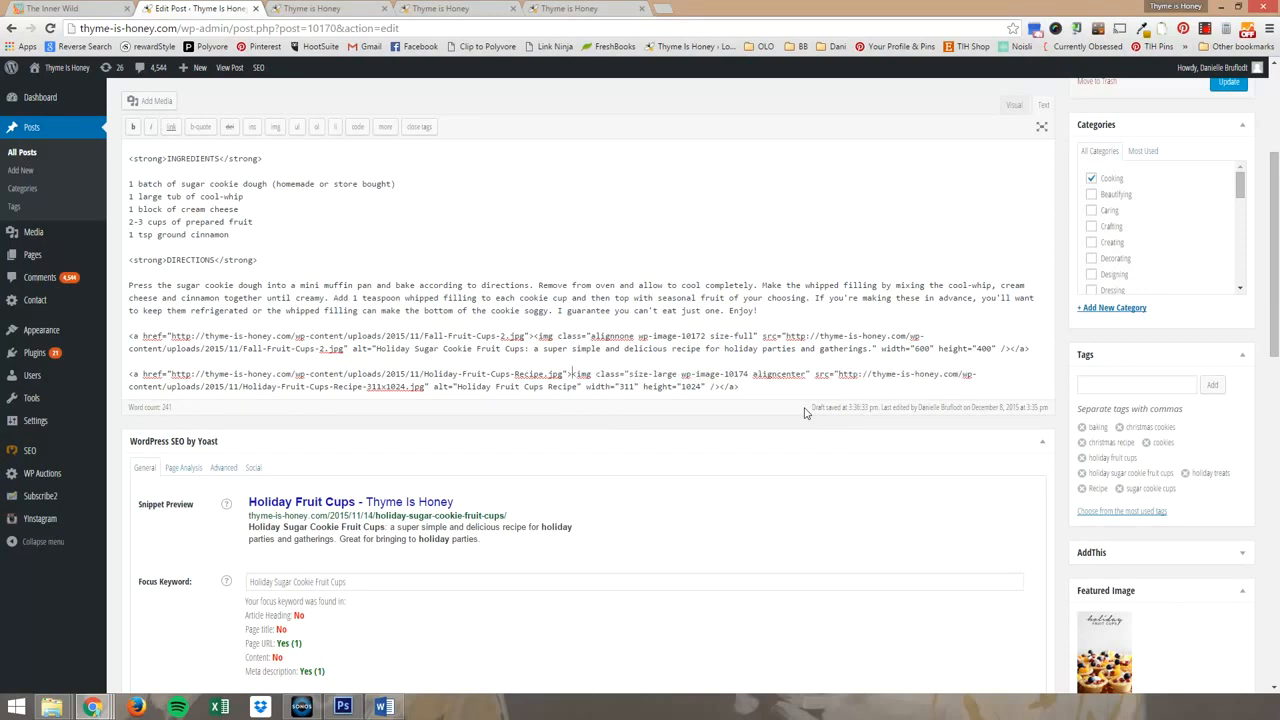
Insert the opening tag <div style= "display: none;"> directly before the tall recipe image's img tag.
{"action": "type", "text": "<div>"}
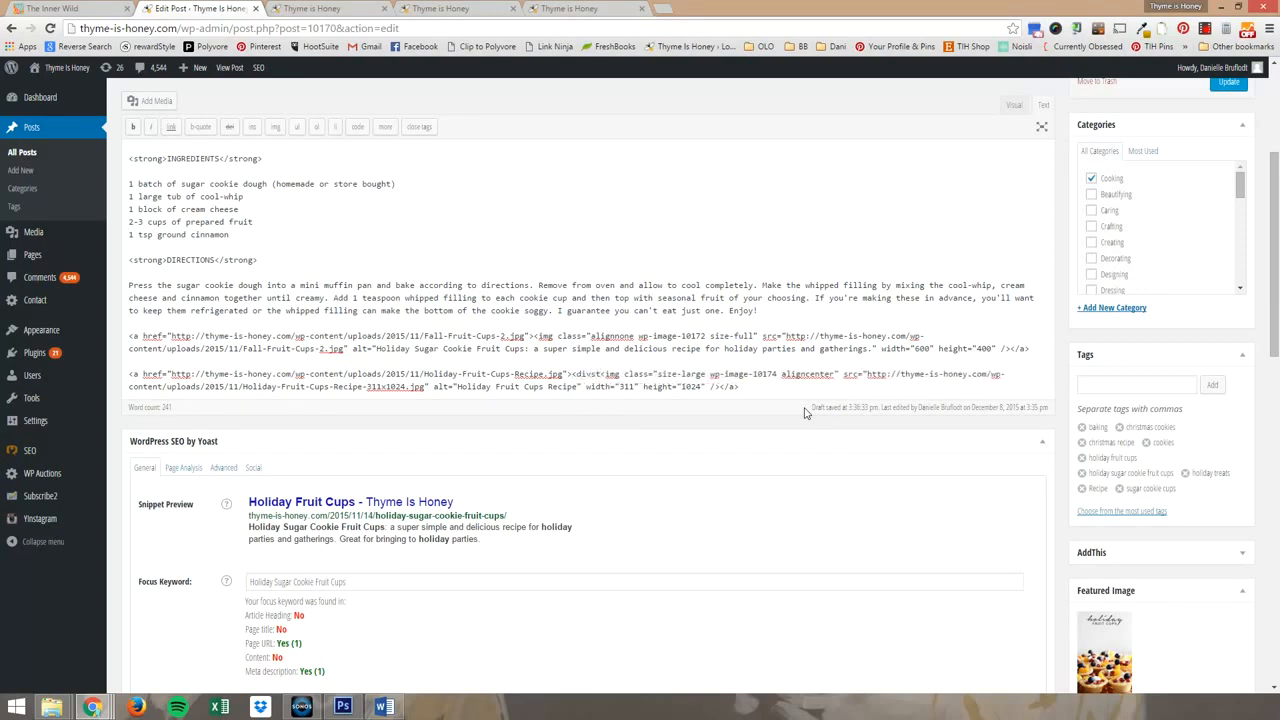
{"action": "type", "text": "<style"}
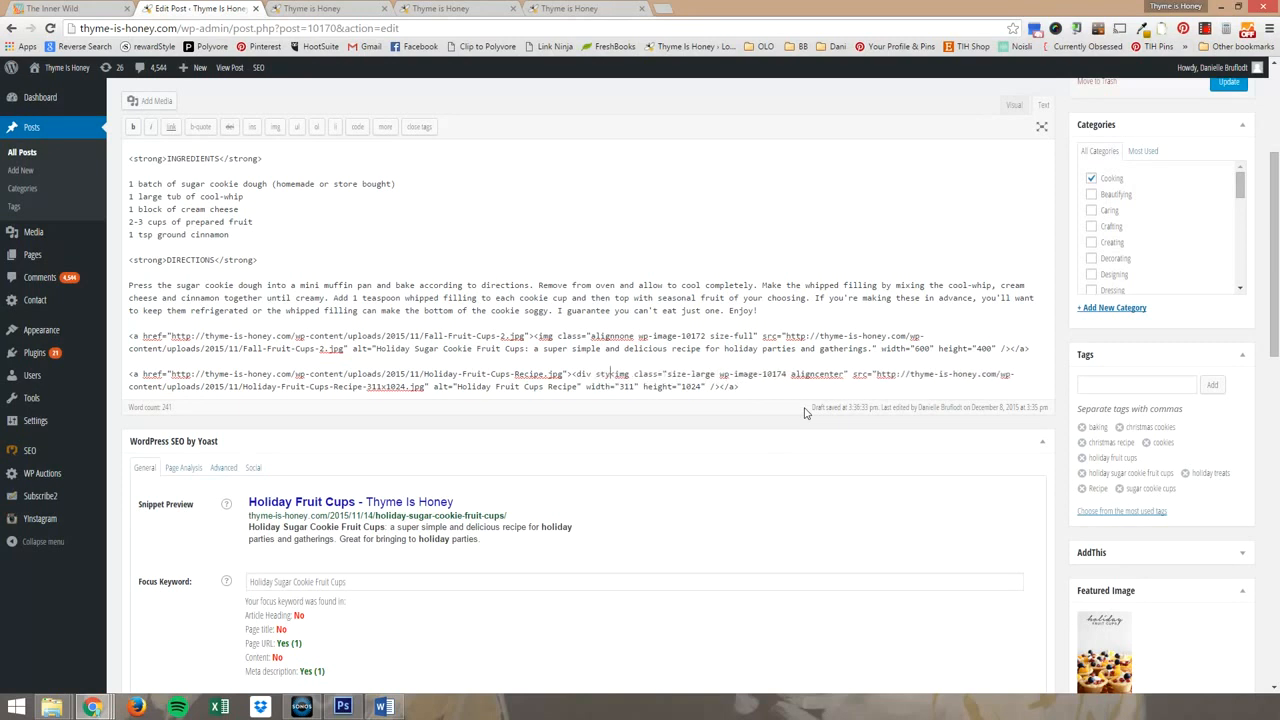
{"action": "type", "text": "= \"display"}
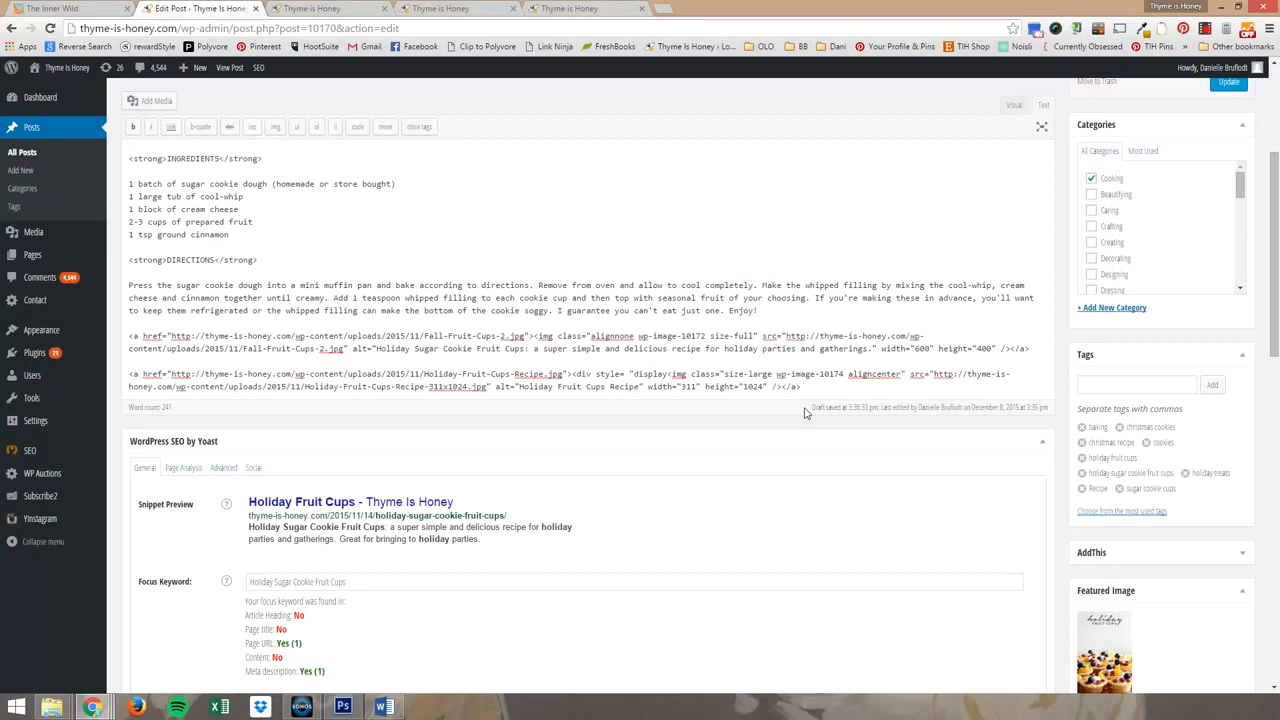
{"action": "type", "text": ": non"}
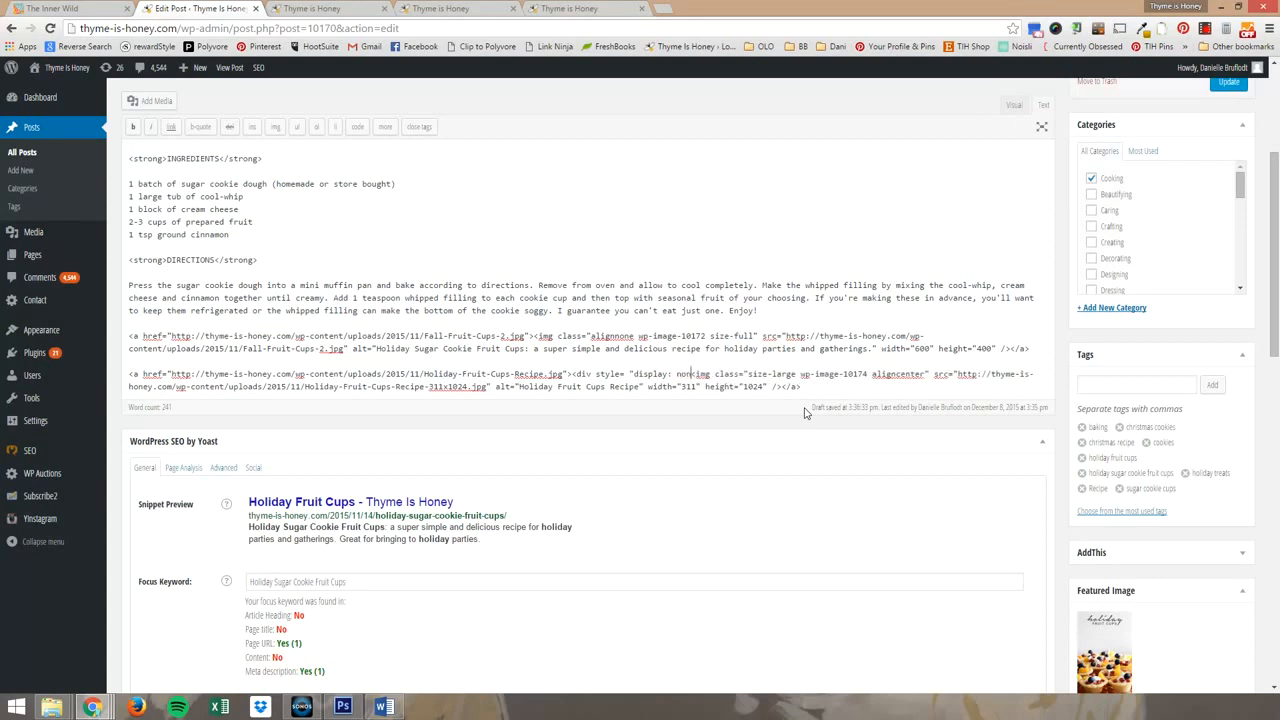
{"action": "type", "text": "e;\">"}
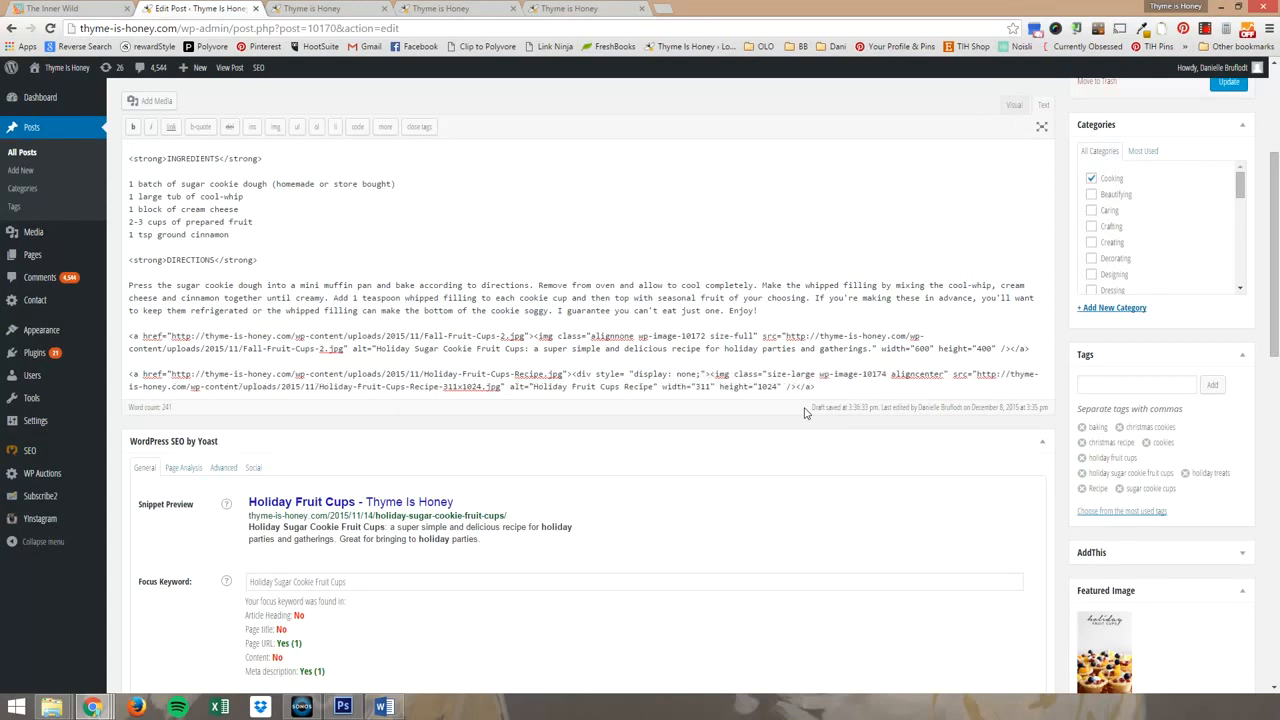
Add a closing </div> tag after the tall recipe image's closing </a> tag at the end of the post's code.
{"action": "left_click_drag", "start_coordinate": [588, 374], "coordinate": [711, 376]}
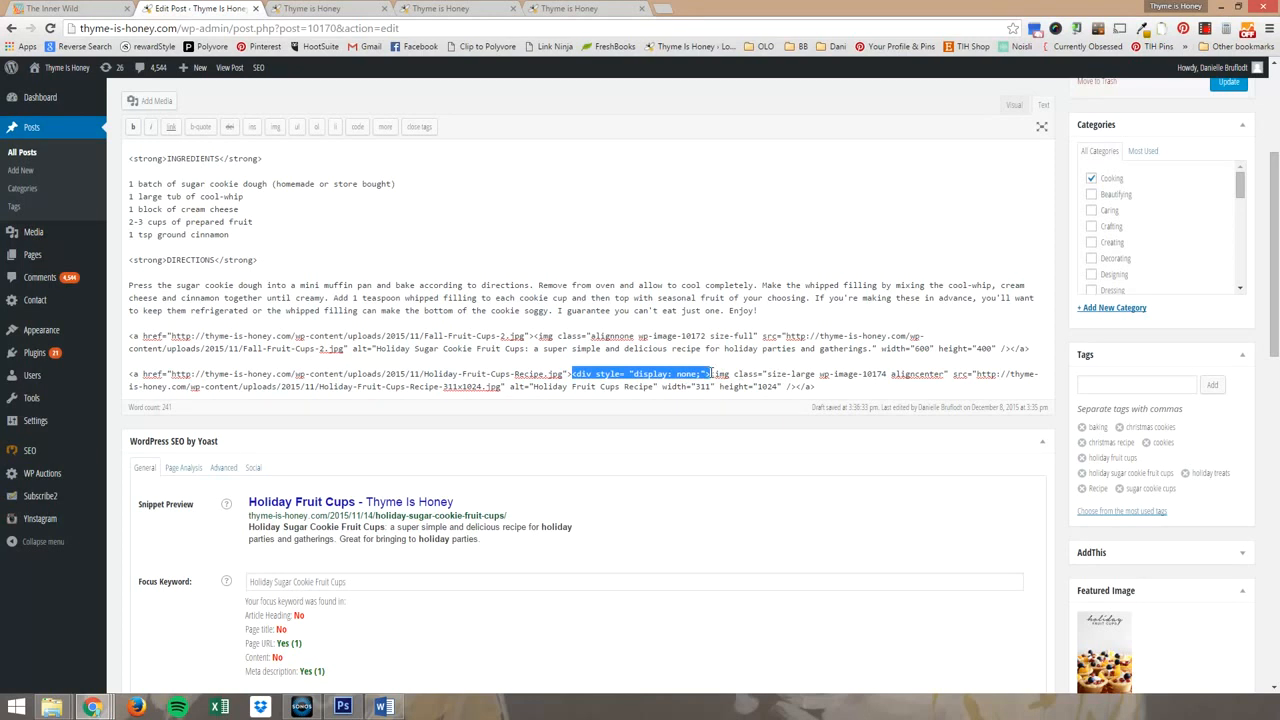
{"action": "left_click", "coordinate": [711, 374]}
{"action": "left_click_drag", "start_coordinate": [710, 374], "coordinate": [572, 378]}
{"action": "left_click", "coordinate": [827, 387]}
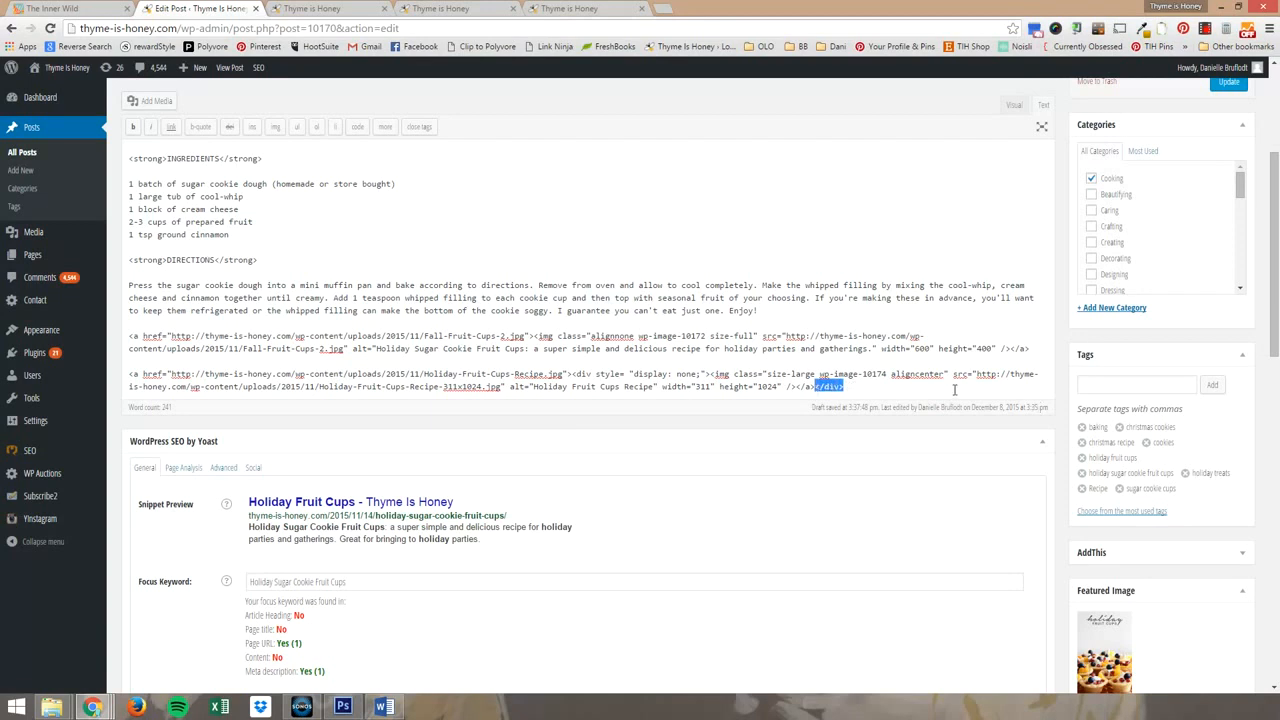
{"action": "left_click", "coordinate": [903, 387]}
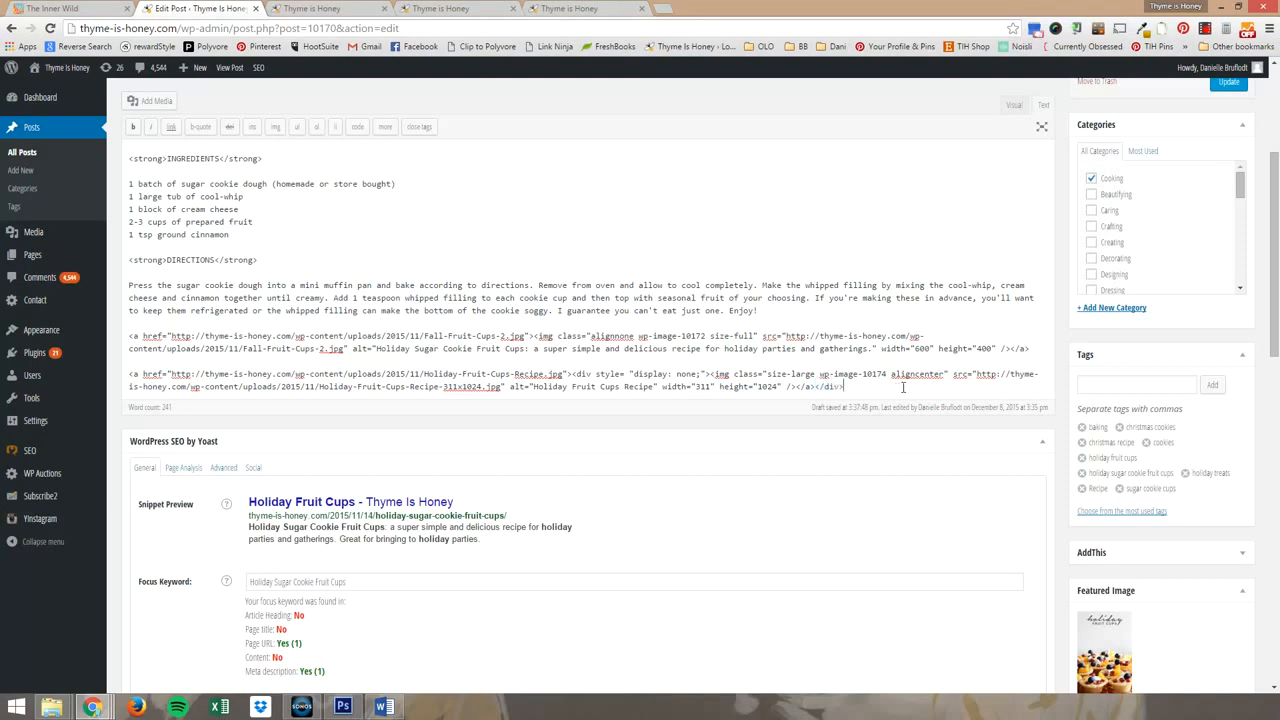
Remove the blank line at the end of the post in the visual editor and update the post.
{"action": "left_click", "coordinate": [1012, 110]}
{"action": "scroll", "coordinate": [732, 375], "scroll_direction": "down", "scroll_amount": 5}
{"action": "scroll", "coordinate": [727, 385], "scroll_direction": "down", "scroll_amount": 1}
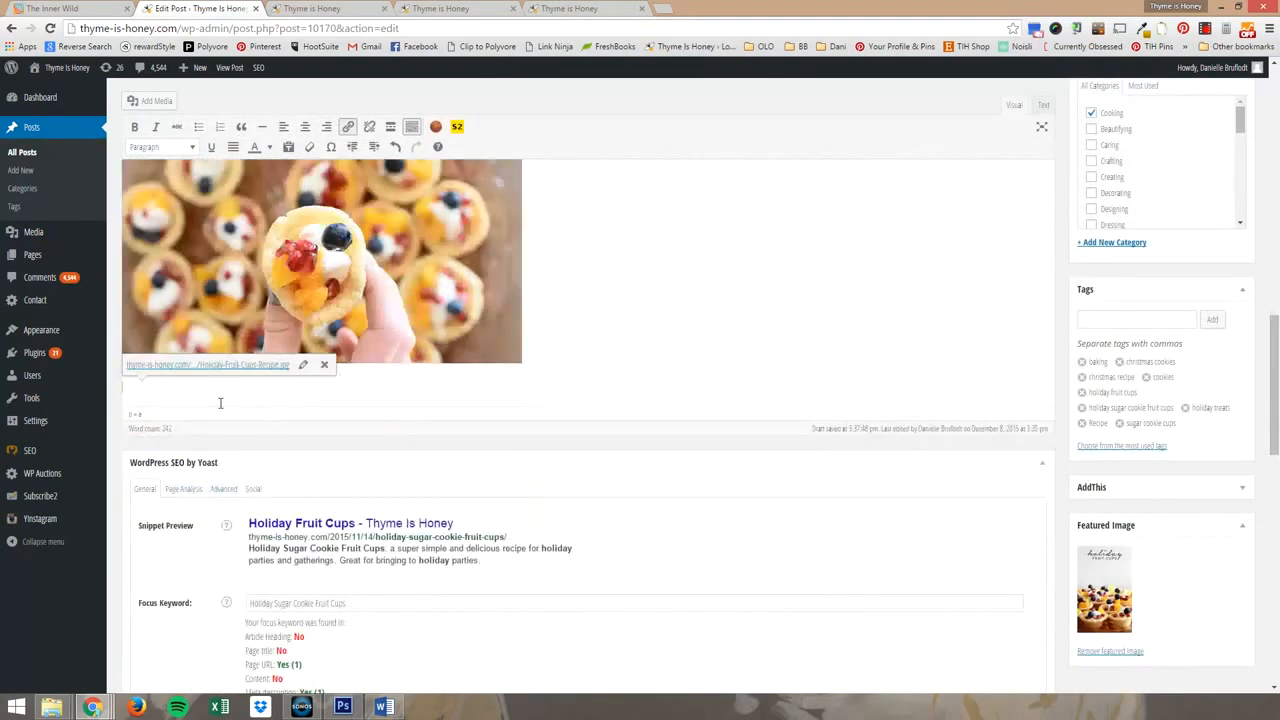
{"action": "key", "text": "BackSpace"}
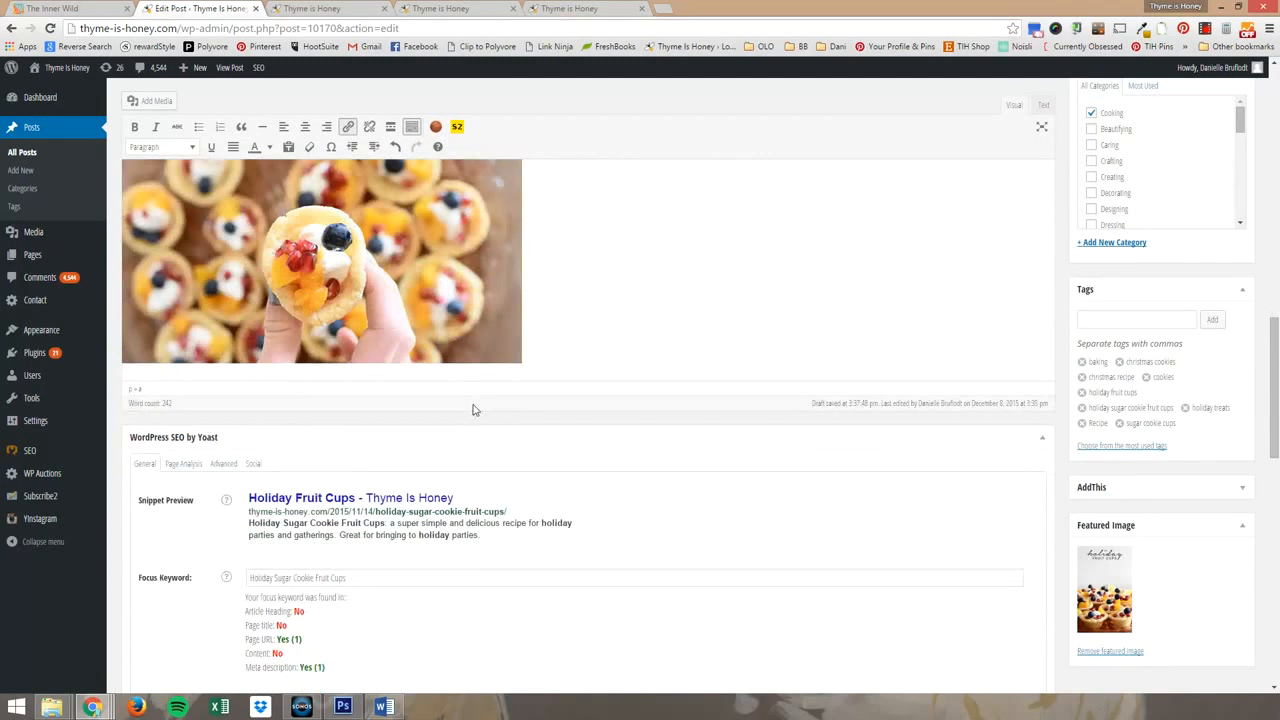
{"action": "scroll", "coordinate": [635, 368], "scroll_direction": "up", "scroll_amount": 10}
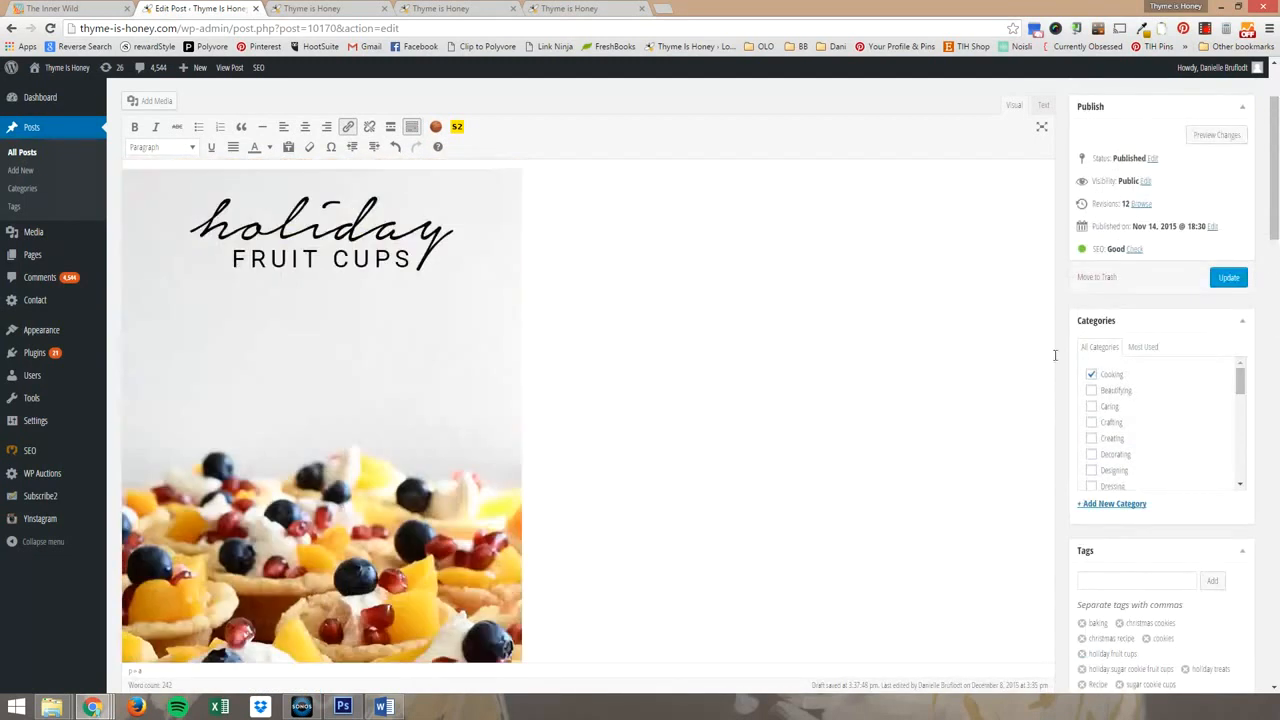
{"action": "left_click", "coordinate": [1229, 279]}
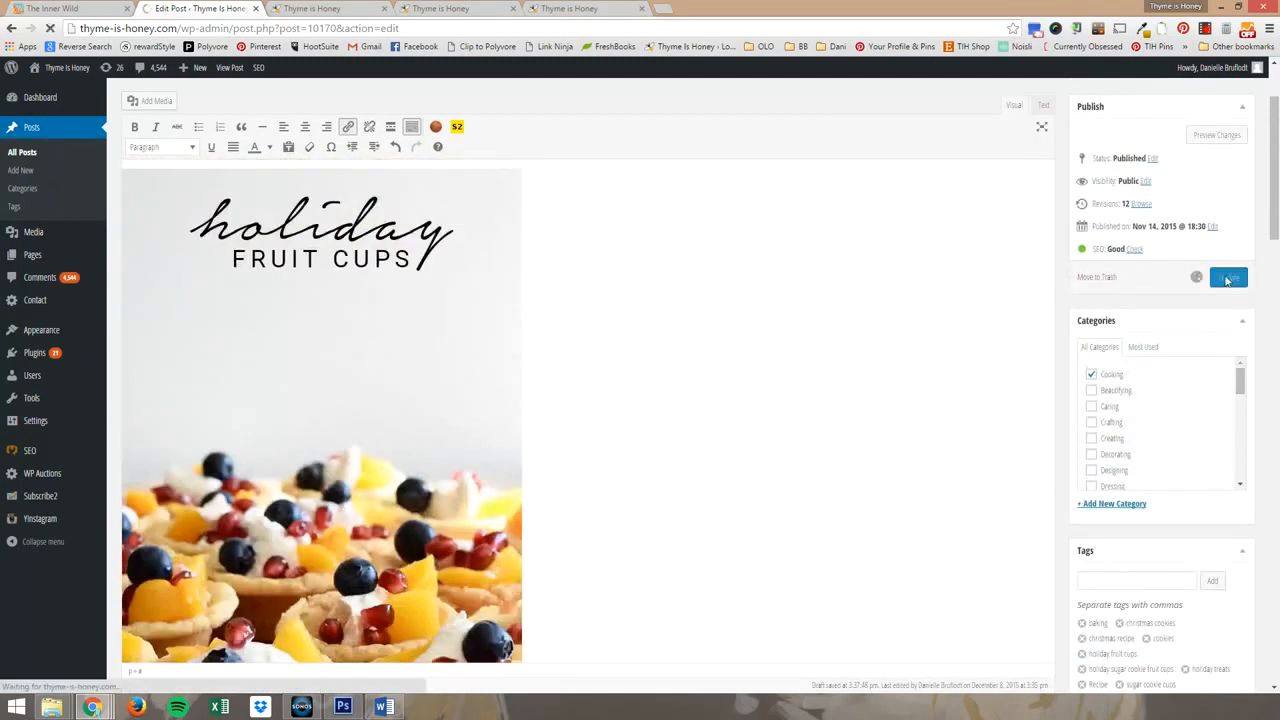
Reload the live Holiday Fruit Cups post and examine whether the tall recipe image appears after the closing photo.
{"action": "left_click", "coordinate": [365, 8]}
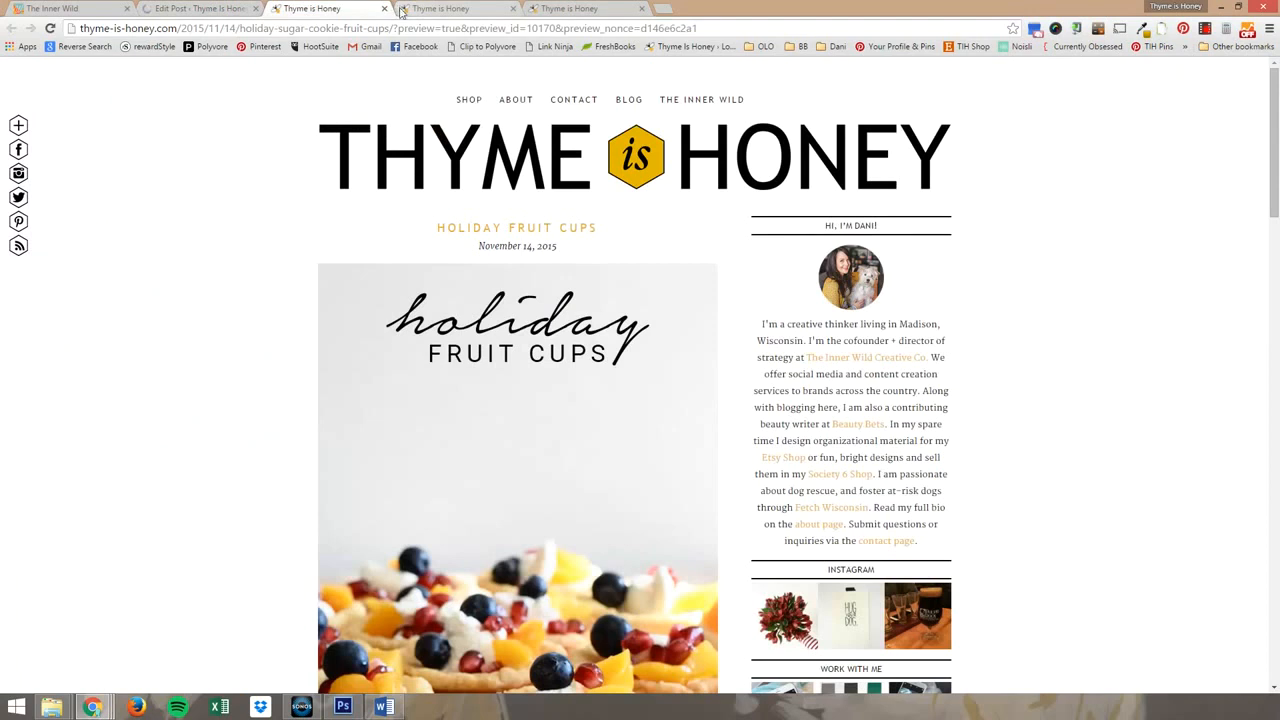
{"action": "left_click", "coordinate": [446, 9]}
{"action": "left_click", "coordinate": [547, 7]}
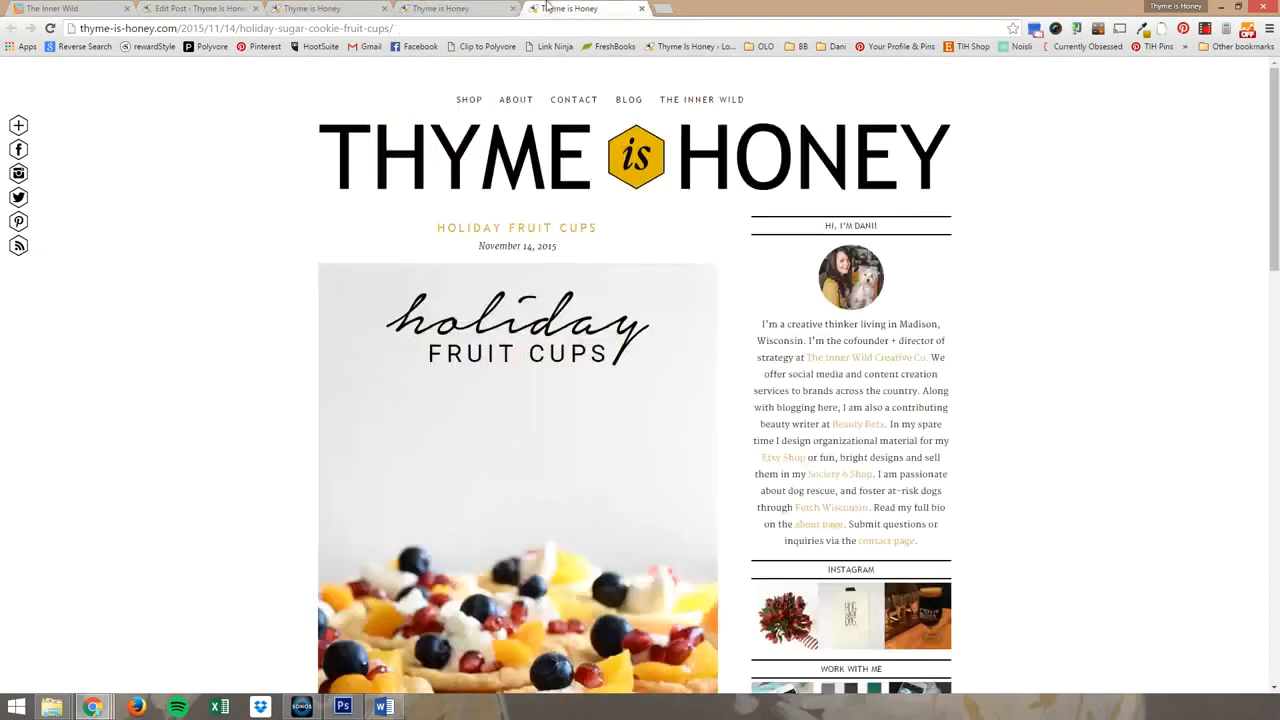
{"action": "left_click", "coordinate": [432, 29]}
{"action": "key", "text": "Return"}
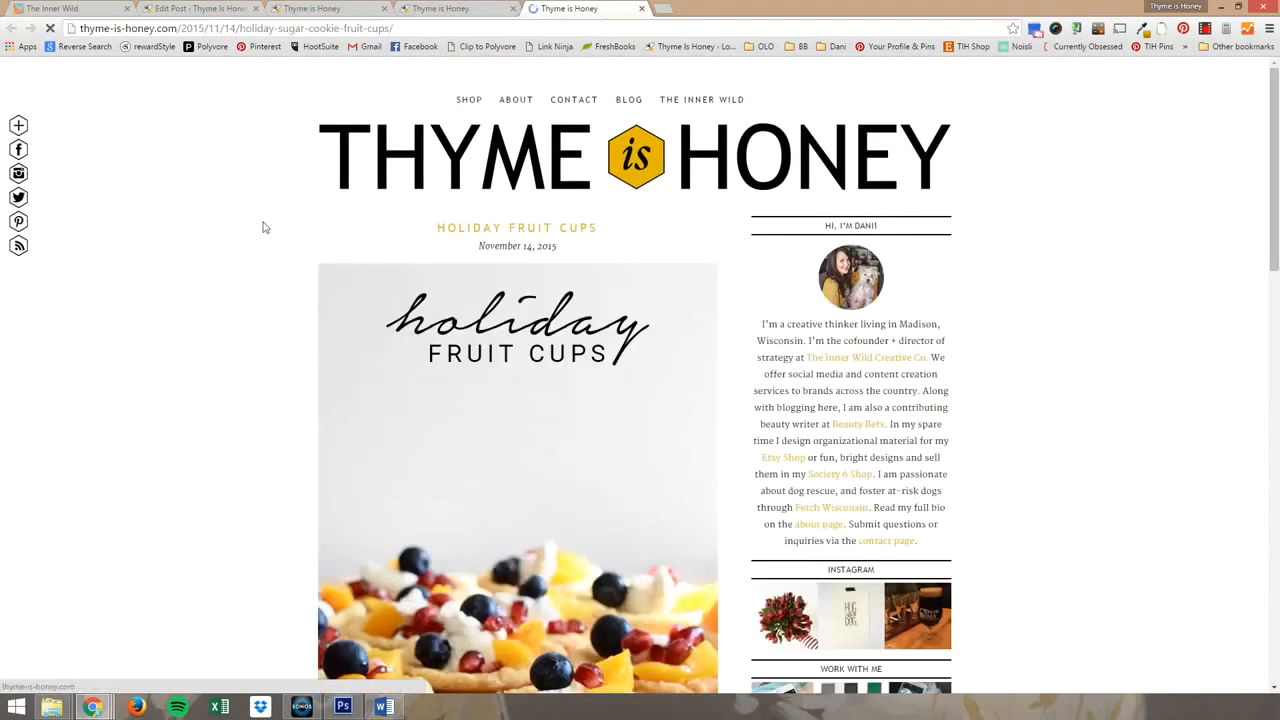
{"action": "scroll", "coordinate": [263, 223], "scroll_direction": "down", "scroll_amount": 10}
{"action": "scroll", "coordinate": [244, 232], "scroll_direction": "down", "scroll_amount": 6}
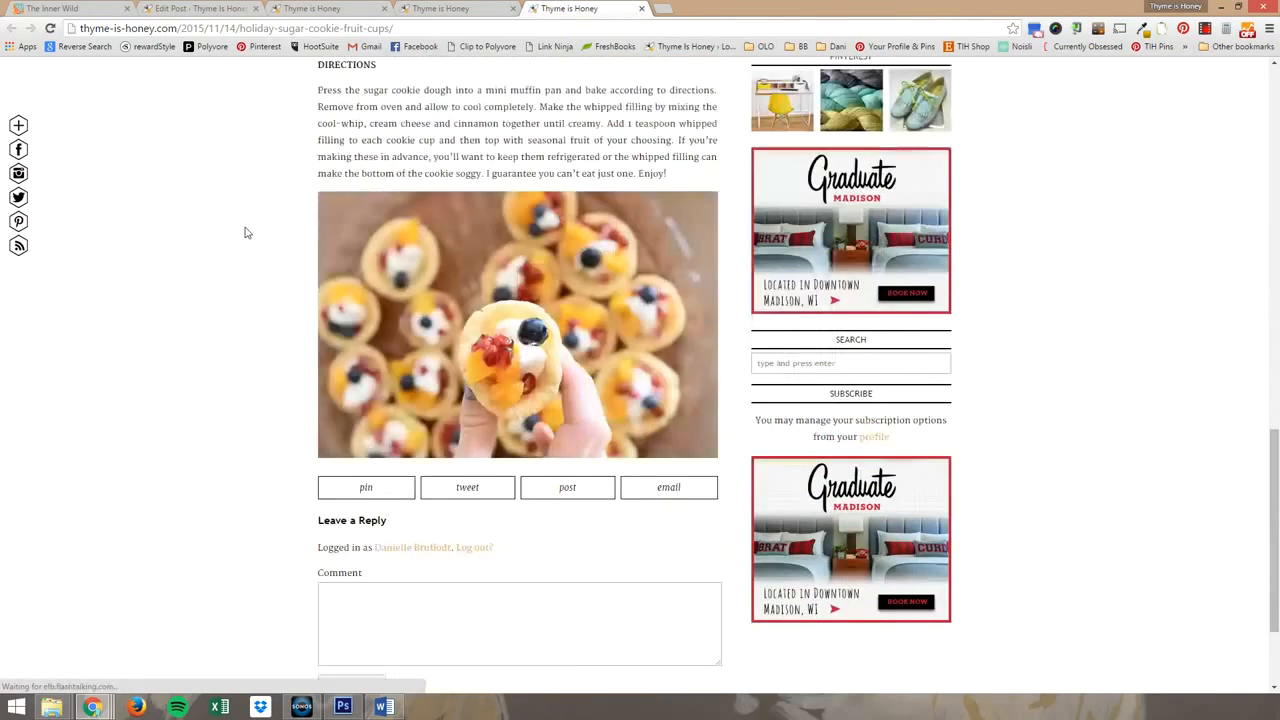
{"action": "scroll", "coordinate": [225, 375], "scroll_direction": "up", "scroll_amount": 15}
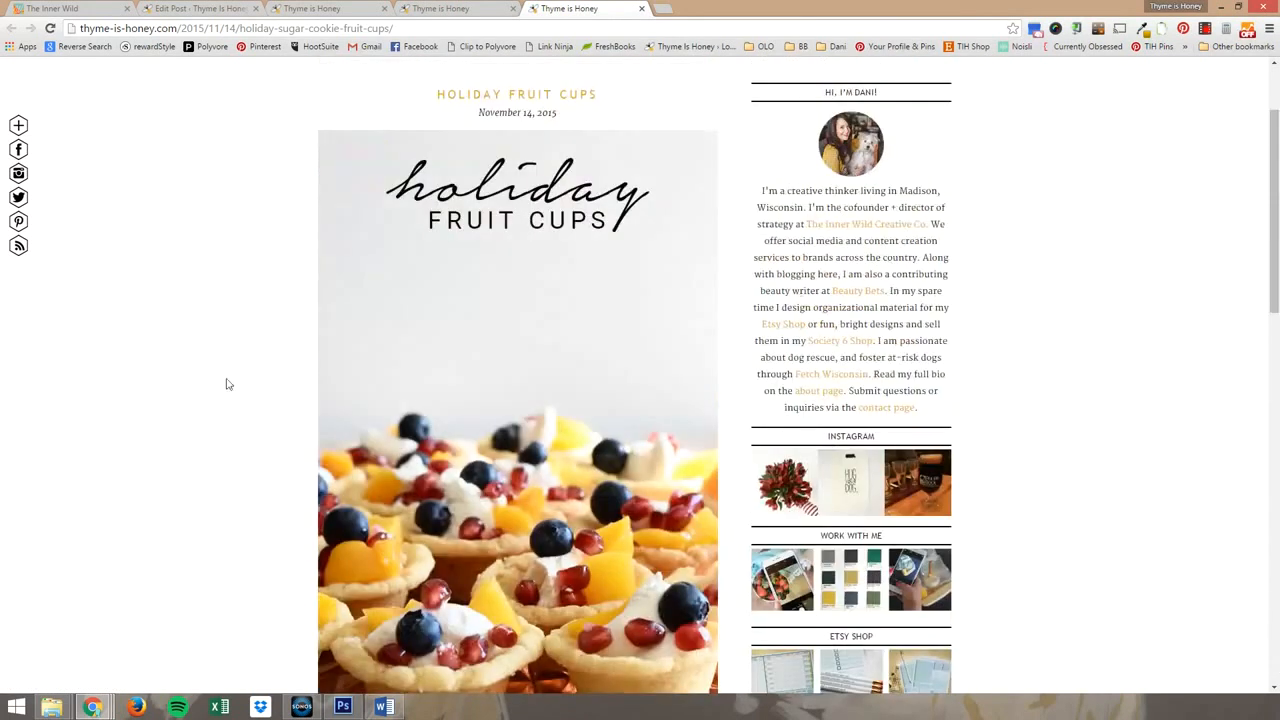
{"action": "scroll", "coordinate": [373, 243], "scroll_direction": "down", "scroll_amount": 4}
{"action": "scroll", "coordinate": [373, 243], "scroll_direction": "down", "scroll_amount": 3}
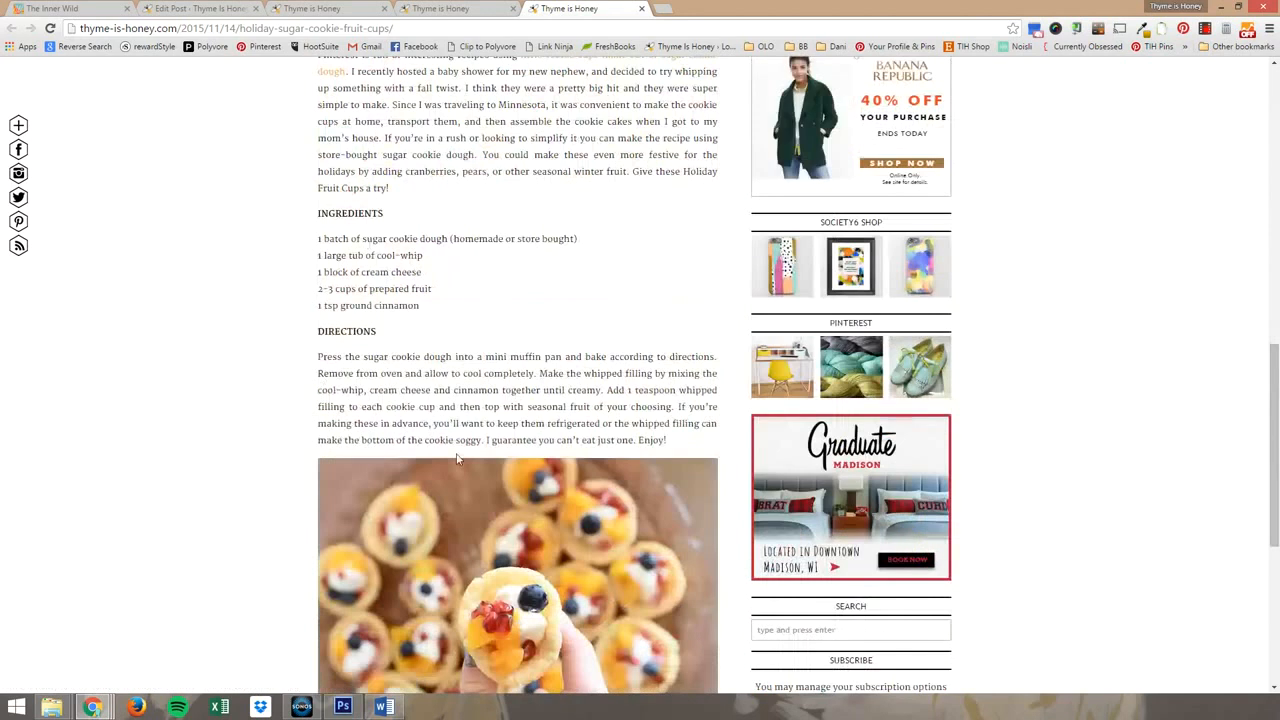
{"action": "scroll", "coordinate": [1137, 244], "scroll_direction": "up", "scroll_amount": 4}
{"action": "scroll", "coordinate": [1145, 240], "scroll_direction": "up", "scroll_amount": 1}
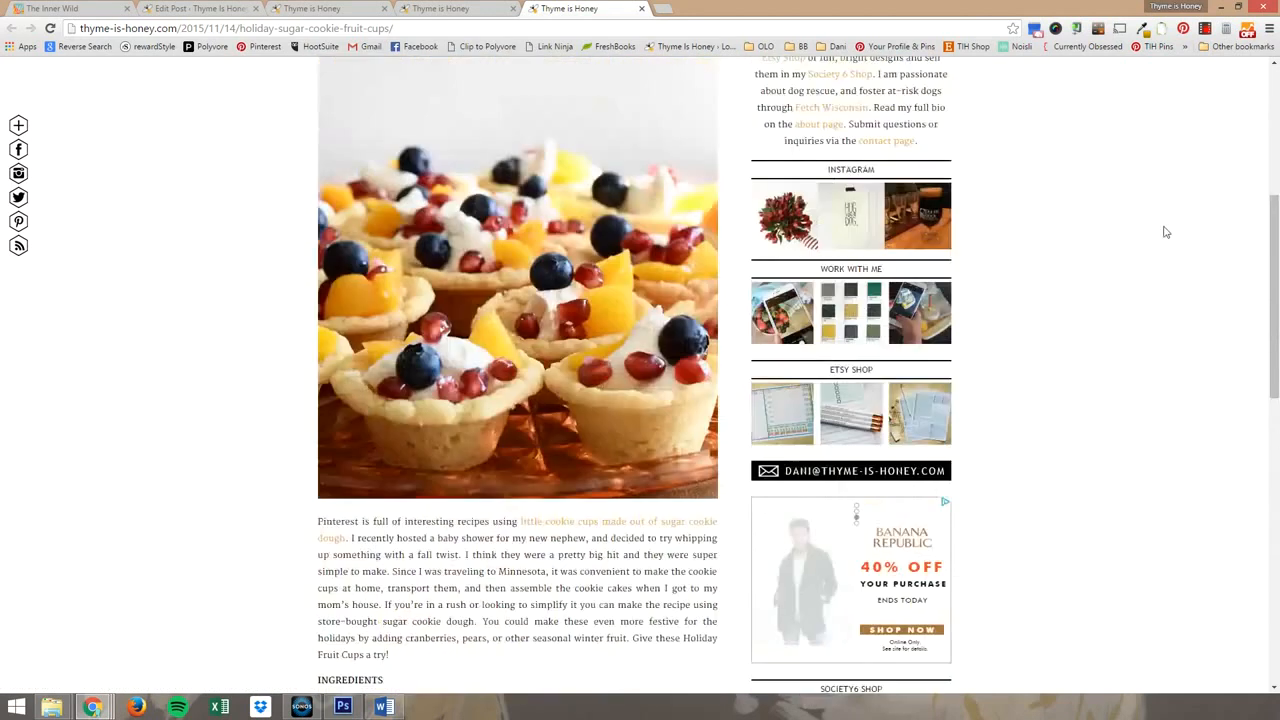
Look over the pinnable images in the Pinterest image picker for the reloaded post and close it without saving a pin.
{"action": "left_click", "coordinate": [1183, 28]}
{"action": "mouse_move", "coordinate": [283, 170]}
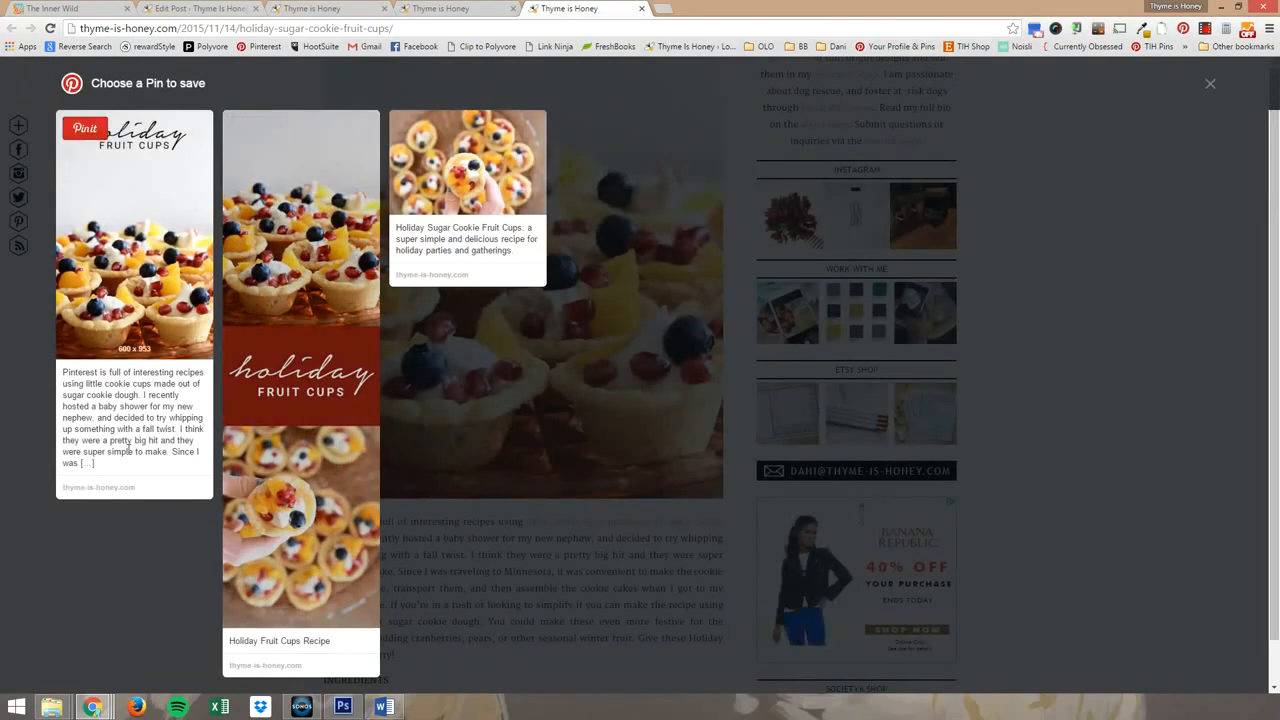
{"action": "mouse_move", "coordinate": [184, 230]}
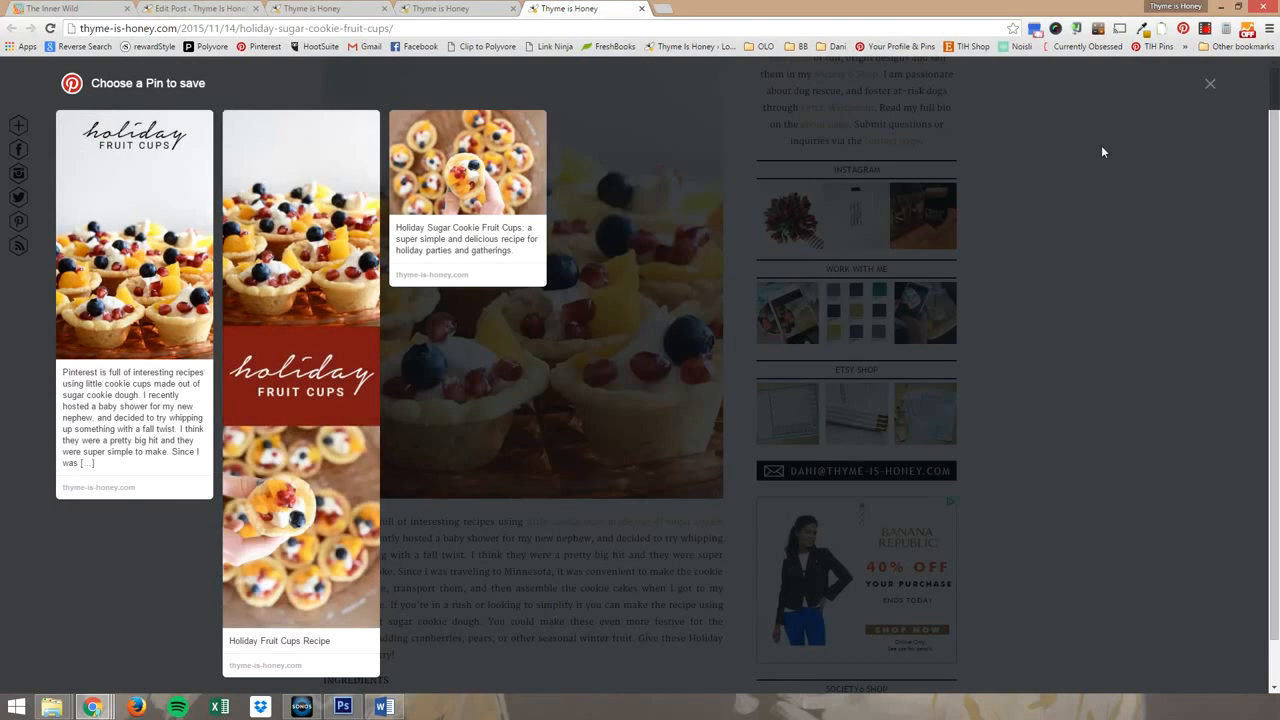
{"action": "left_click", "coordinate": [622, 281]}
Examine the live post again from its title and opening image down to the comment form.
{"action": "scroll", "coordinate": [628, 343], "scroll_direction": "down", "scroll_amount": 10}
{"action": "scroll", "coordinate": [634, 352], "scroll_direction": "up", "scroll_amount": 10}
{"action": "scroll", "coordinate": [634, 350], "scroll_direction": "up", "scroll_amount": 4}
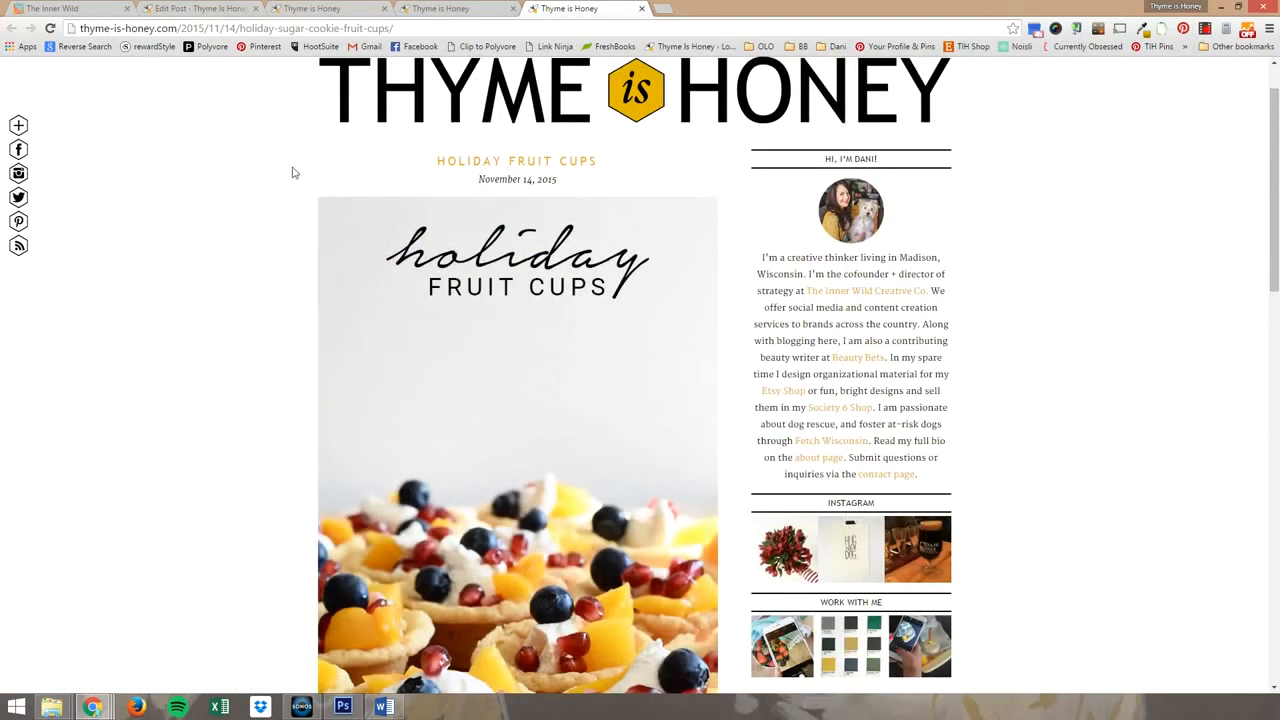
{"action": "scroll", "coordinate": [197, 366], "scroll_direction": "down", "scroll_amount": 5}
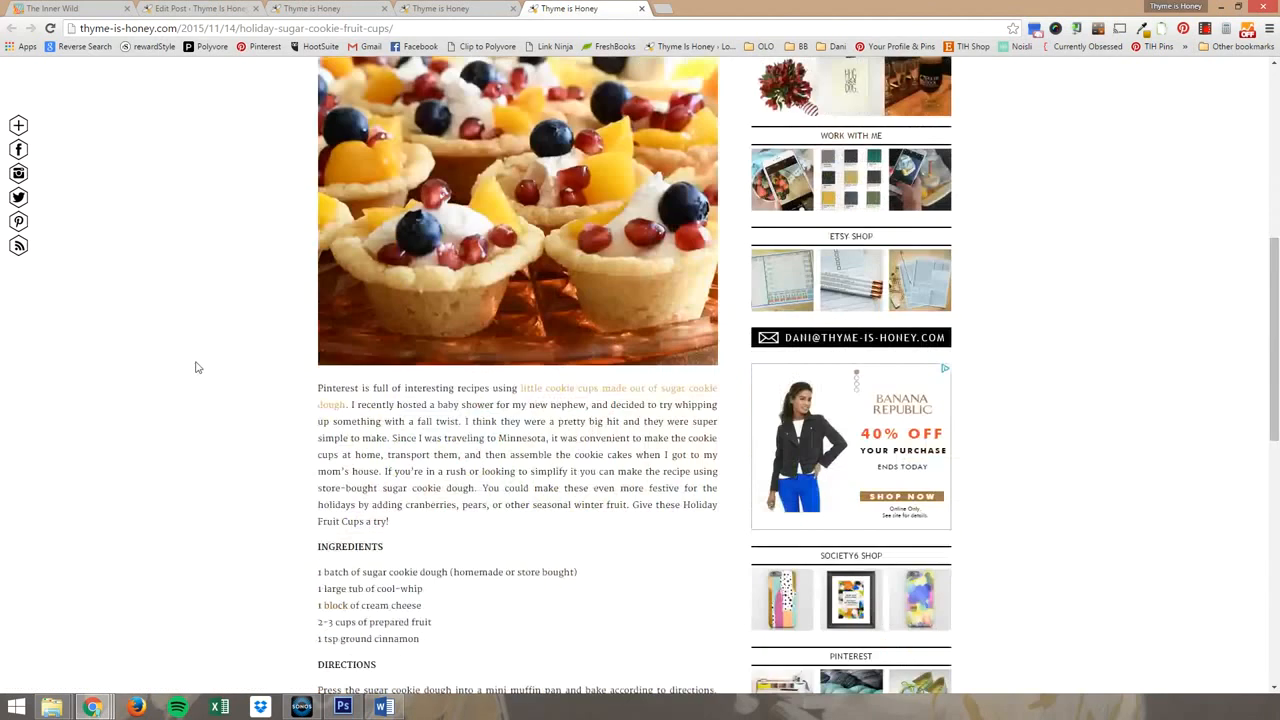
{"action": "scroll", "coordinate": [197, 366], "scroll_direction": "down", "scroll_amount": 3}
{"action": "scroll", "coordinate": [222, 478], "scroll_direction": "down", "scroll_amount": 3}
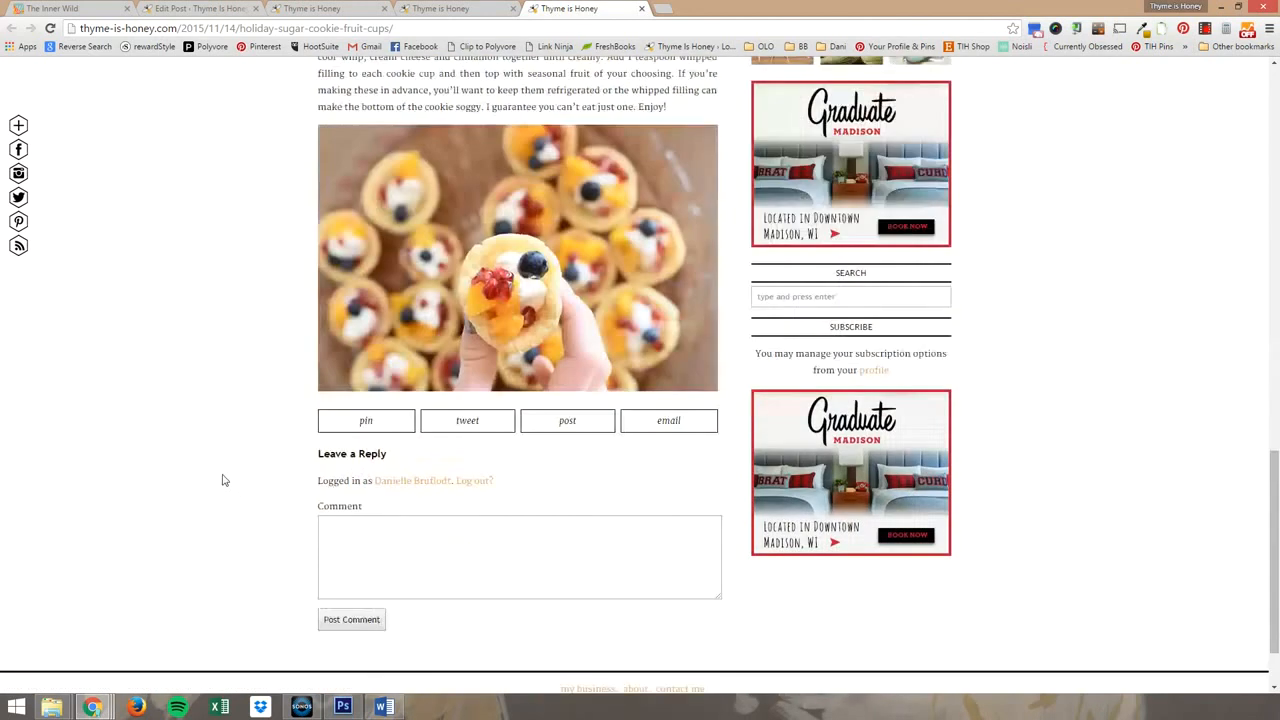
{"action": "scroll", "coordinate": [222, 480], "scroll_direction": "up", "scroll_amount": 8}
{"action": "scroll", "coordinate": [222, 480], "scroll_direction": "up", "scroll_amount": 3}
{"action": "scroll", "coordinate": [229, 474], "scroll_direction": "down", "scroll_amount": 1}
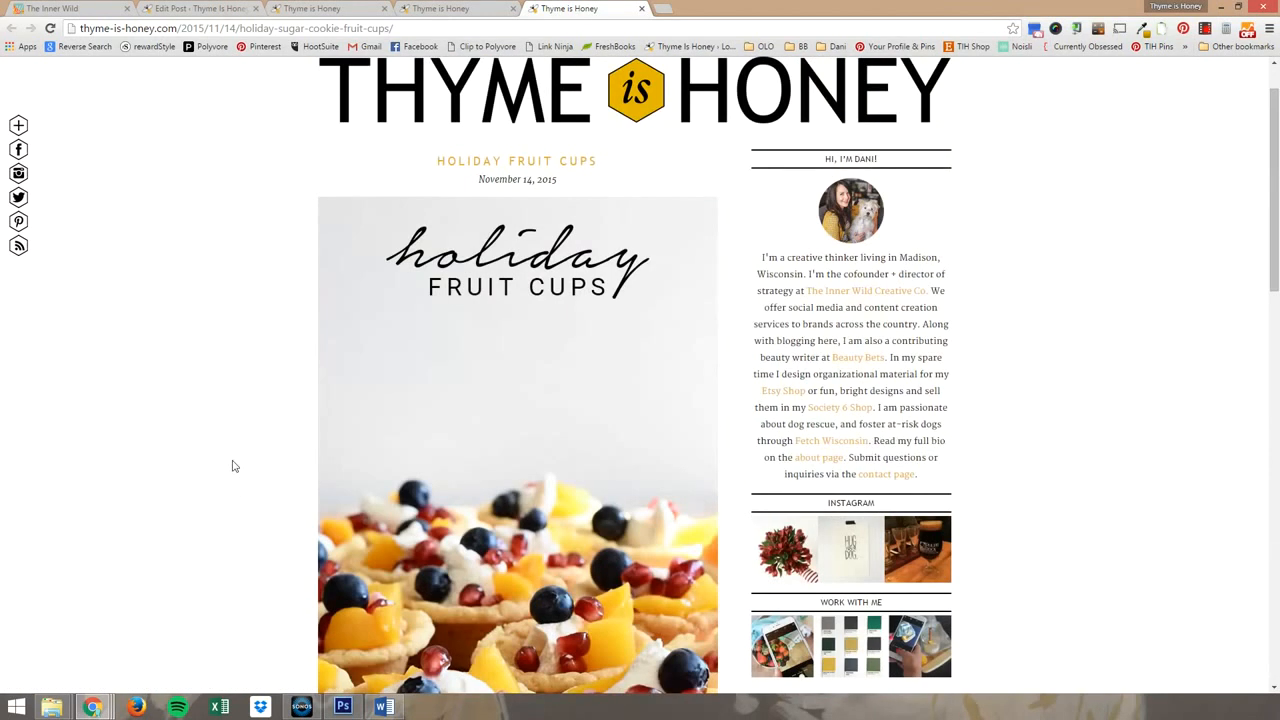